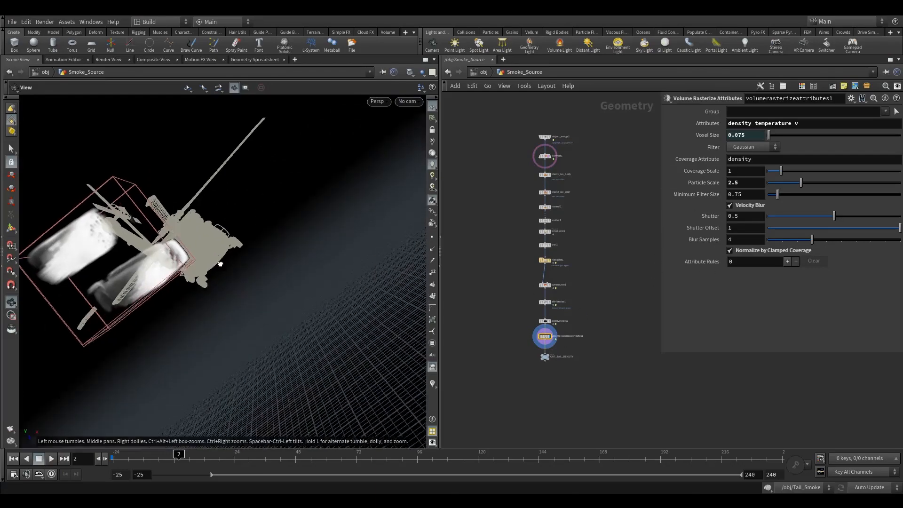
Step: Lower the tail smoke volume's Particle Scale to 1, further to 0.1, and settle on 0.125
key(h)
scroll(176, 283, up, 3)
middle_drag(176, 282, 158, 313)
double_click(757, 183)
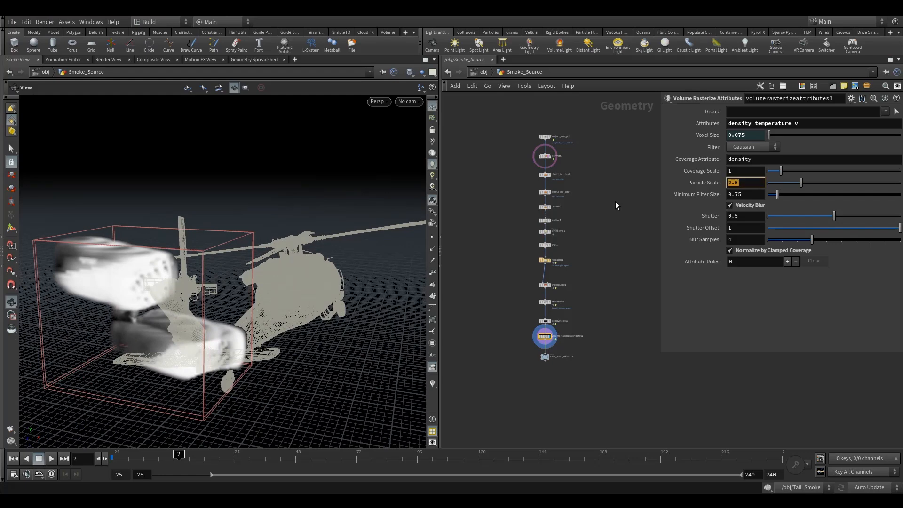
text(1)
key(Return)
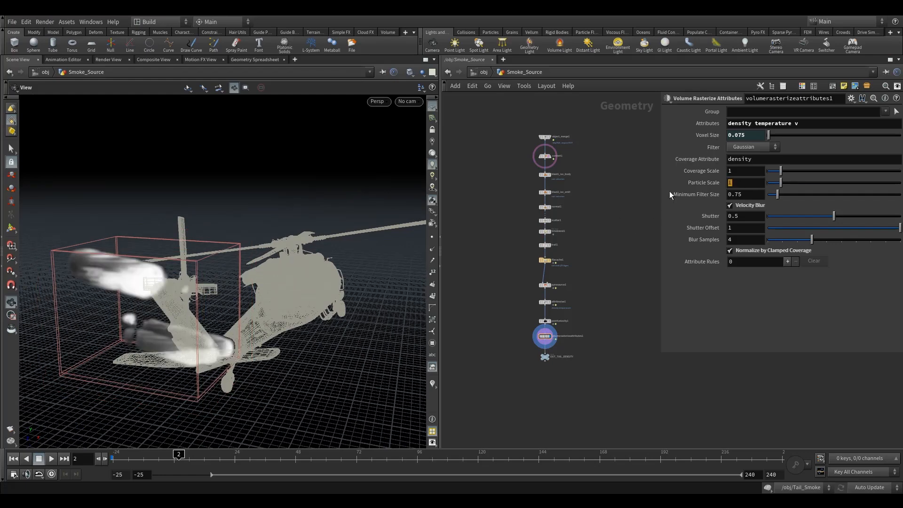
text(.1)
key(Return)
drag(211, 301, 230, 314)
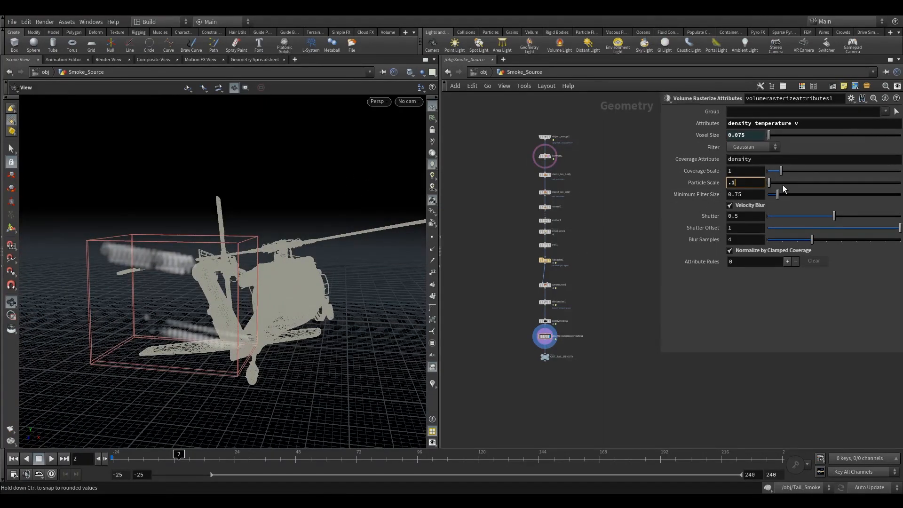
key(Return)
drag(198, 320, 223, 323)
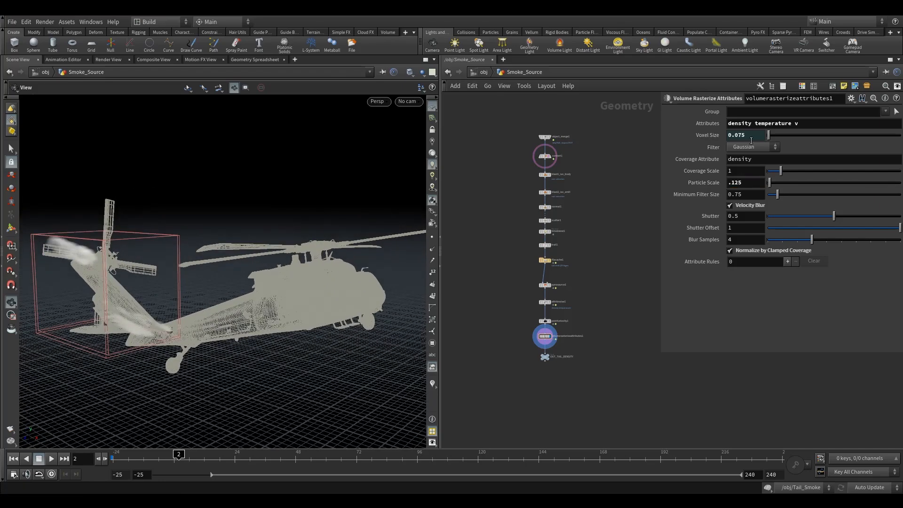
Step: Clear the Coverage Attribute of the Volume Rasterize Attributes node
double_click(740, 159)
key(BackSpace)
key(Return)
drag(156, 305, 306, 240)
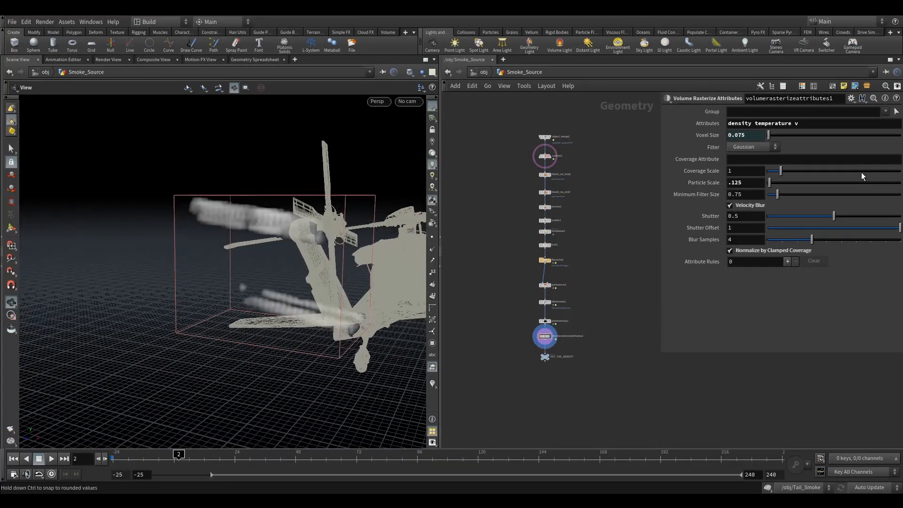
Step: Set the Coverage Scale of the rasterized smoke source to 2
drag(781, 172, 822, 191)
click(710, 171)
text(2)
key(Return)
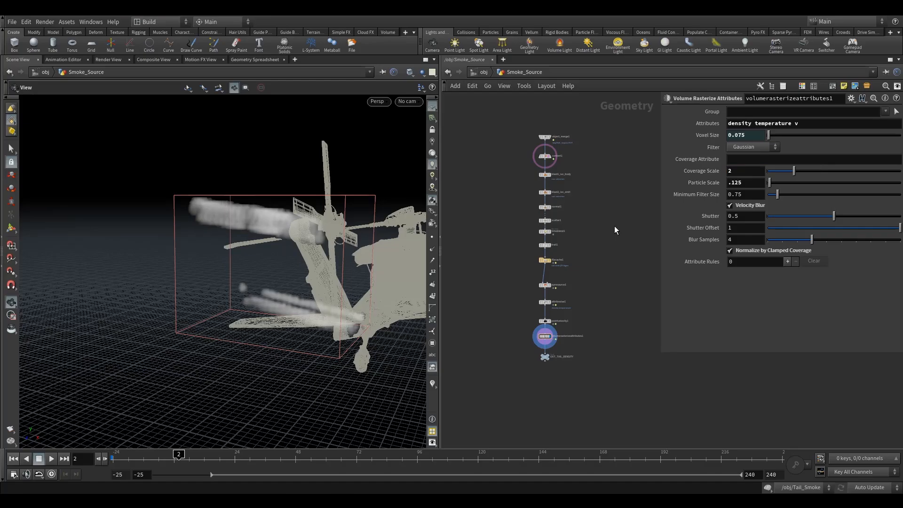
drag(270, 256, 354, 325)
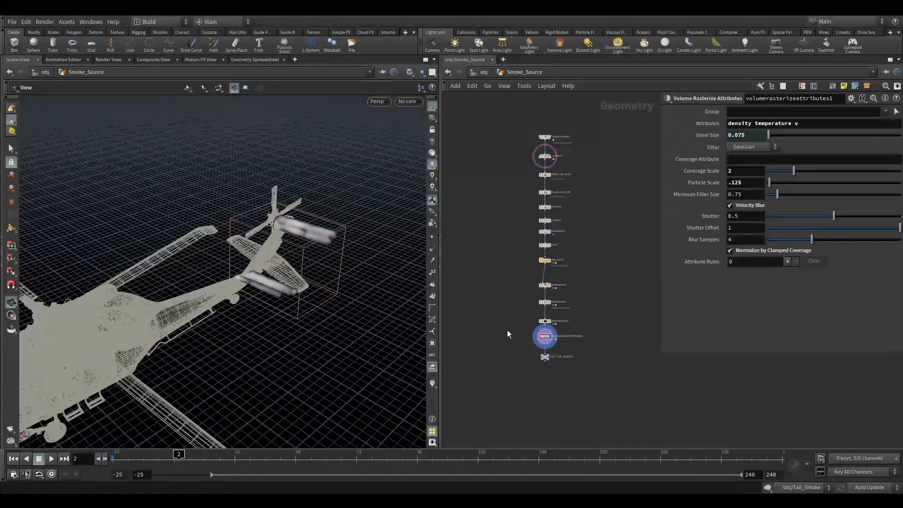
Step: Return to the first frame, -25, leave Smoke_Source for the object level, and select the Tail_Smoke network
middle_drag(495, 285, 528, 300)
middle_drag(530, 175, 491, 147)
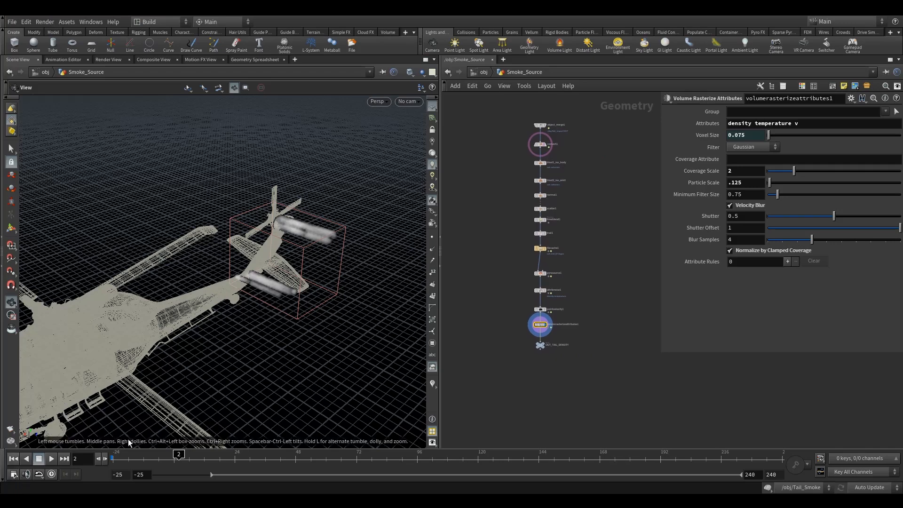
click(13, 459)
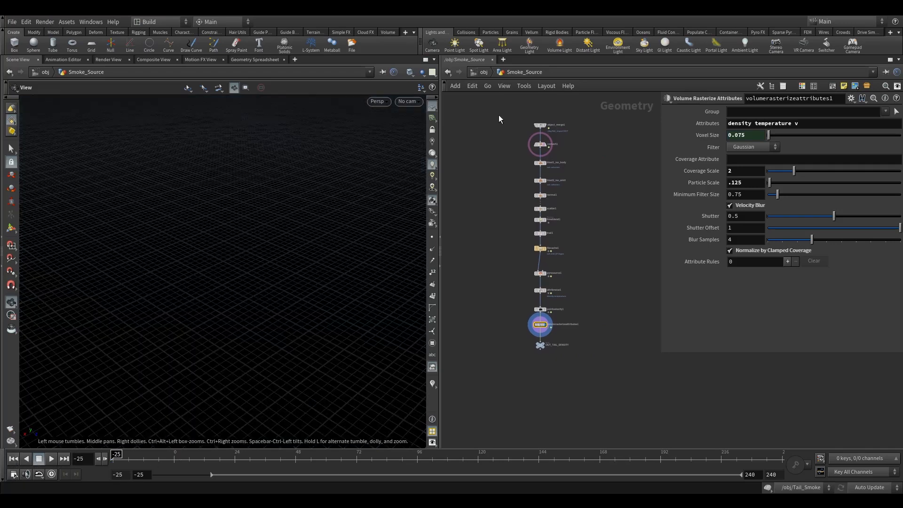
click(481, 71)
middle_drag(563, 301, 596, 286)
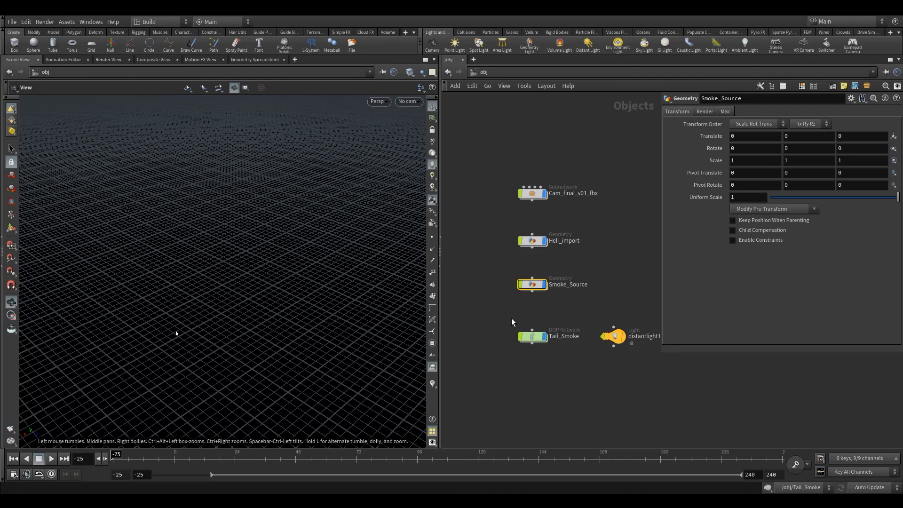
drag(509, 316, 549, 355)
middle_drag(558, 368, 543, 288)
scroll(597, 157, down, 2)
middle_drag(597, 157, 568, 212)
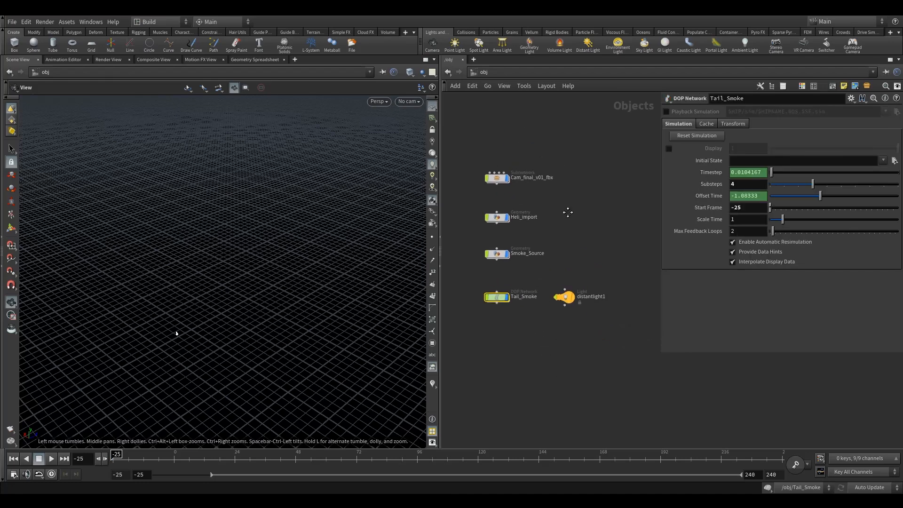
Step: Add a Geometry object beside Smoke_Source and name it Collider
key(Tab)
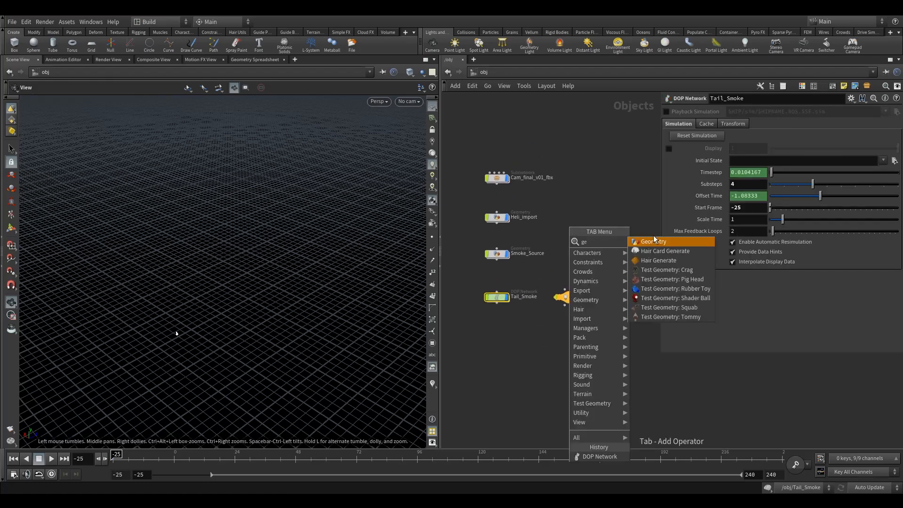
key(Escape)
click(582, 264)
key(Tab)
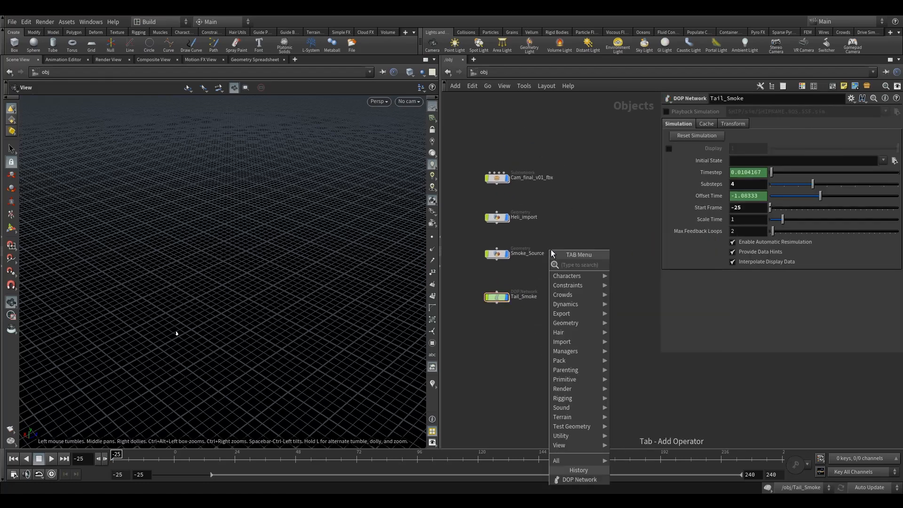
text(ge)
click(631, 265)
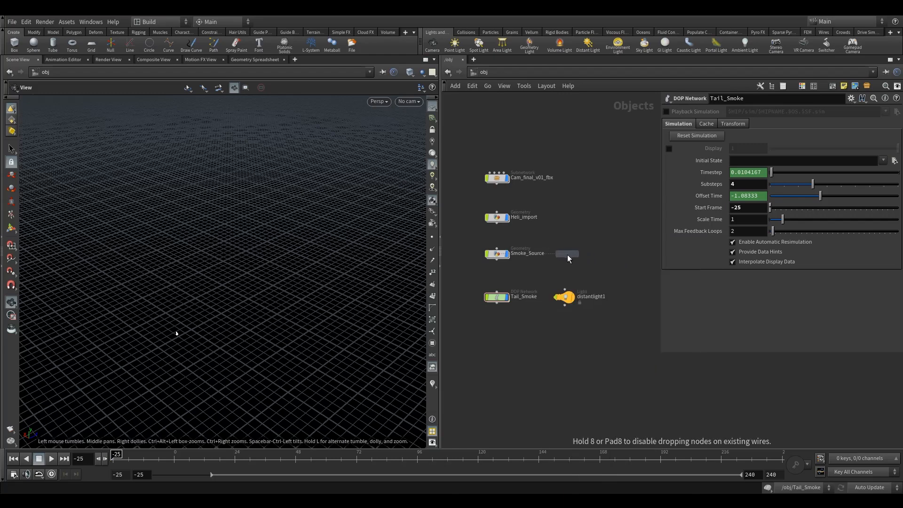
click(566, 255)
double_click(596, 254)
text(C)
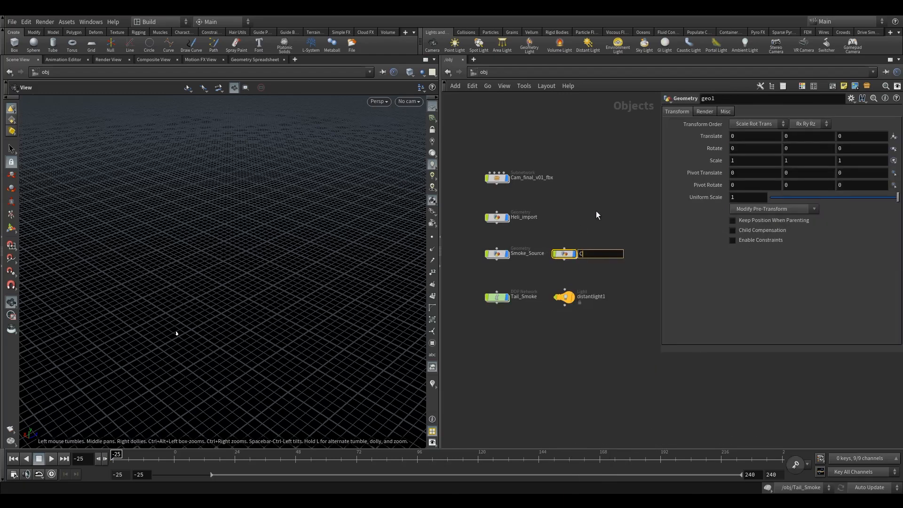
text(ollider)
key(Return)
Step: Go inside the Collider object and add an Object Merge node
double_click(562, 257)
key(Tab)
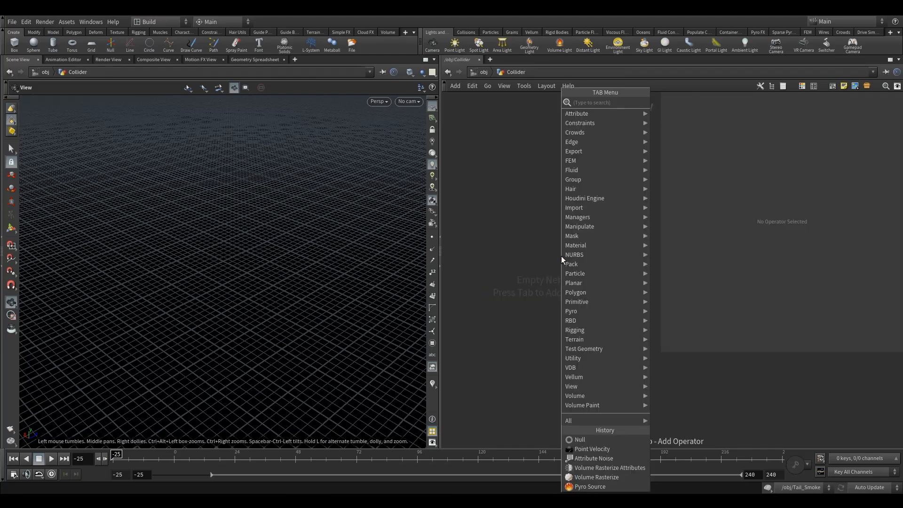
text(om)
click(656, 105)
click(564, 179)
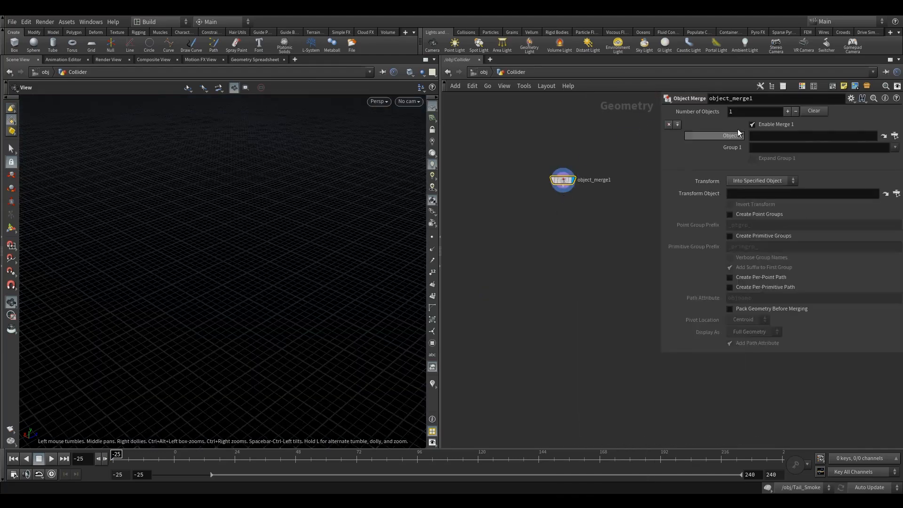
Step: Set Object 1 of the Object Merge node to /obj/Heli_import/OUT
click(884, 136)
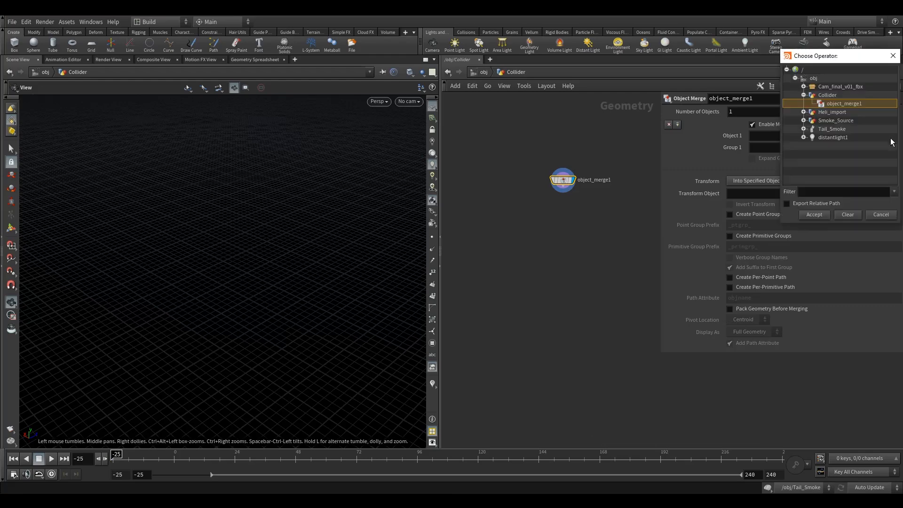
click(805, 95)
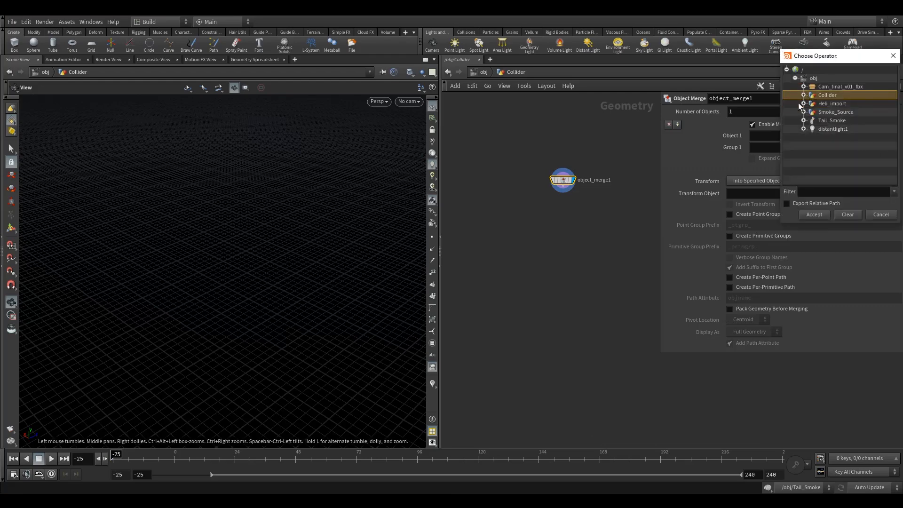
click(805, 104)
click(838, 112)
click(815, 215)
Step: Add a Collision Source node below the Object Merge, wire the merge into it, and display it
key(Tab)
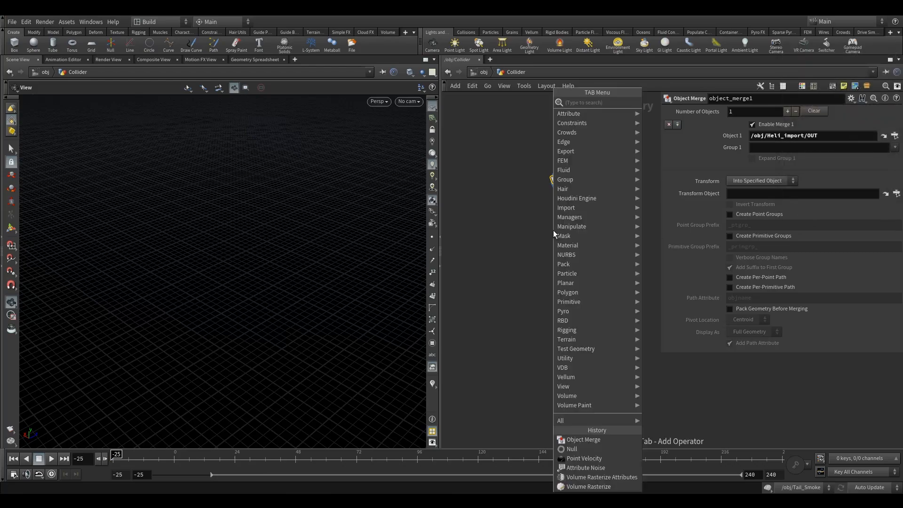
text(c)
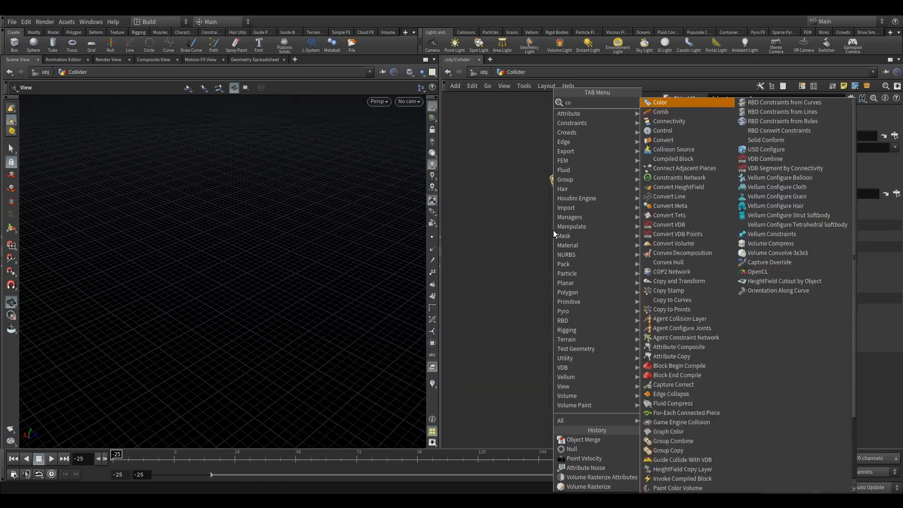
mouse_move(566, 225)
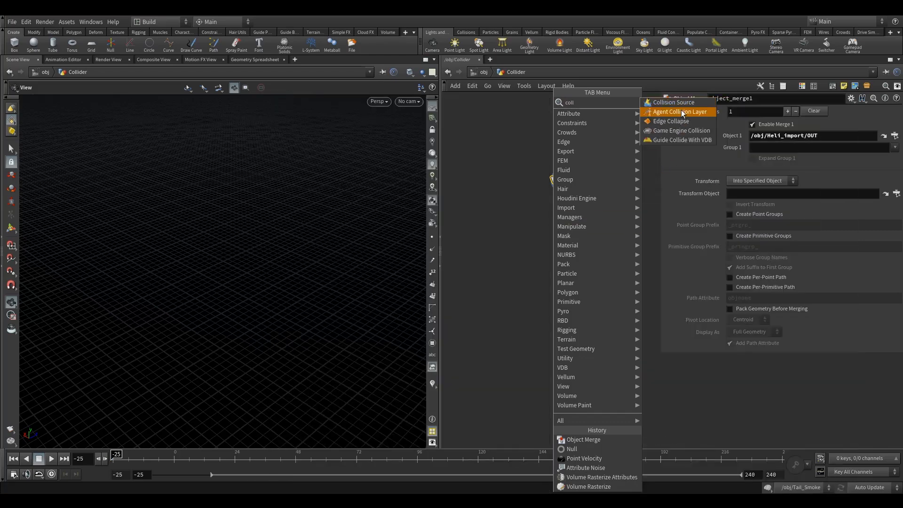
click(682, 111)
click(564, 227)
drag(565, 196, 564, 224)
click(577, 216)
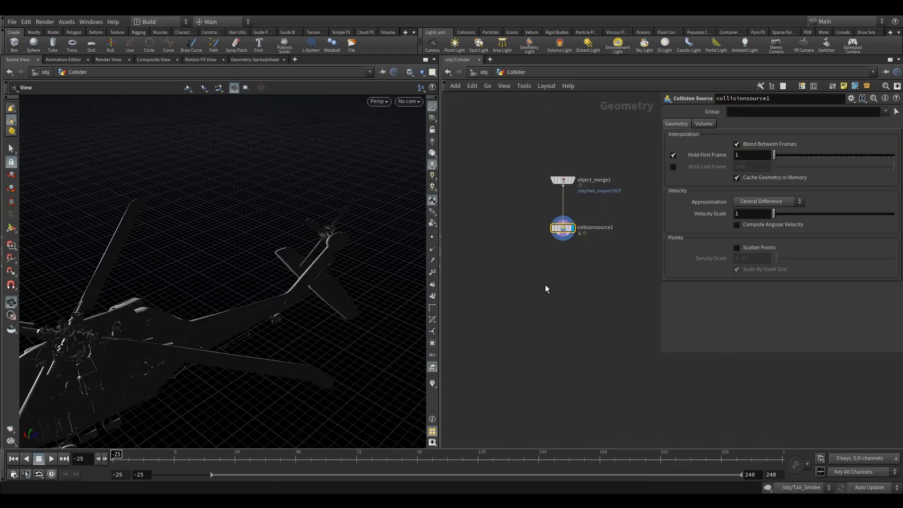
Step: Set the Collision Source volume's Voxel Size to 0.05
click(704, 124)
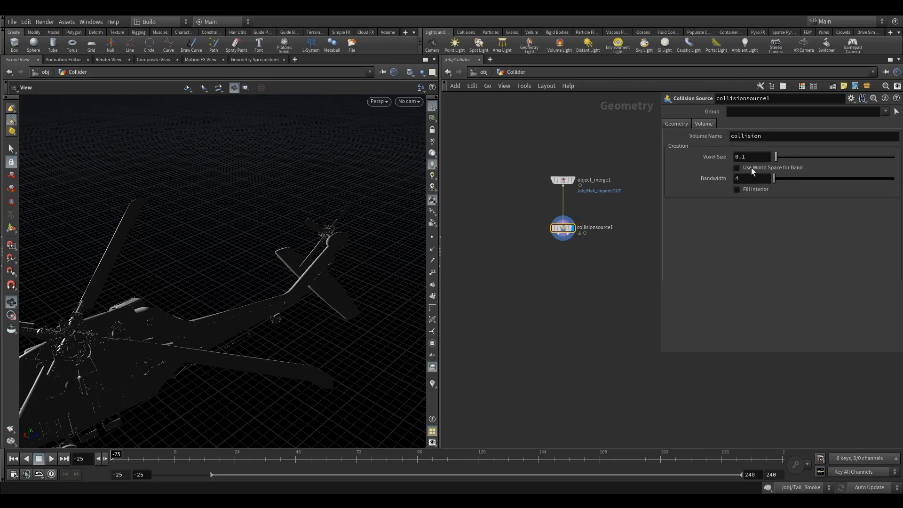
text(05)
key(Return)
Step: Add a Null node fed by the Collision Source's second output and display its collision volume
key(Tab)
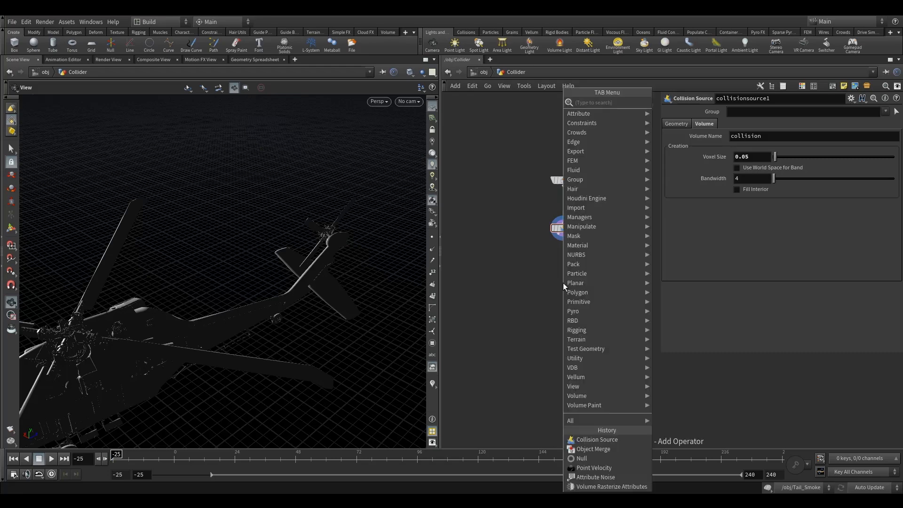
text(nu)
click(662, 102)
click(581, 287)
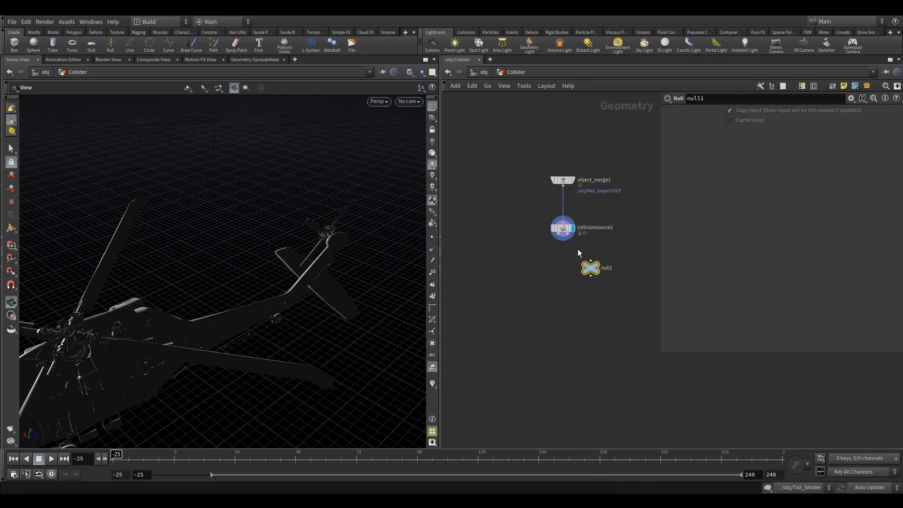
click(603, 257)
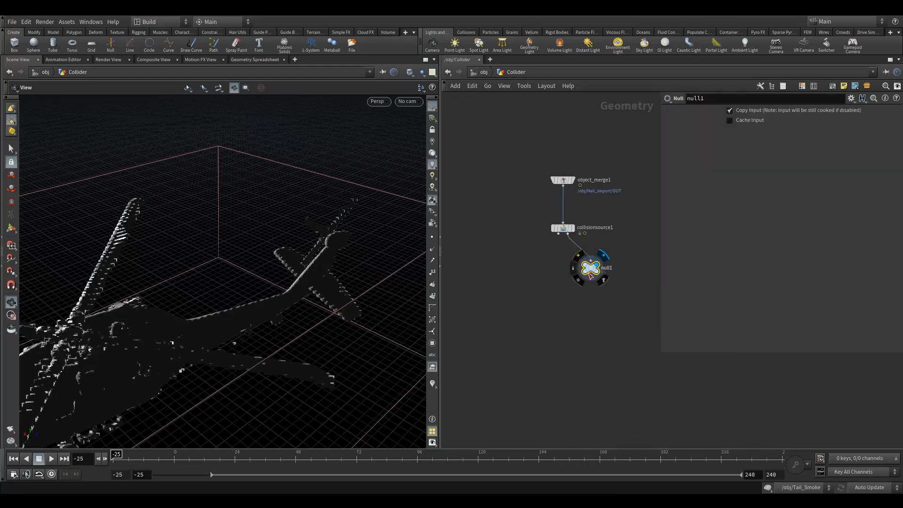
drag(591, 270, 589, 289)
scroll(185, 307, down, 5)
mouse_move(186, 308)
mouse_down()
mouse_move(163, 329)
mouse_move(208, 274)
mouse_move(185, 306)
mouse_up()
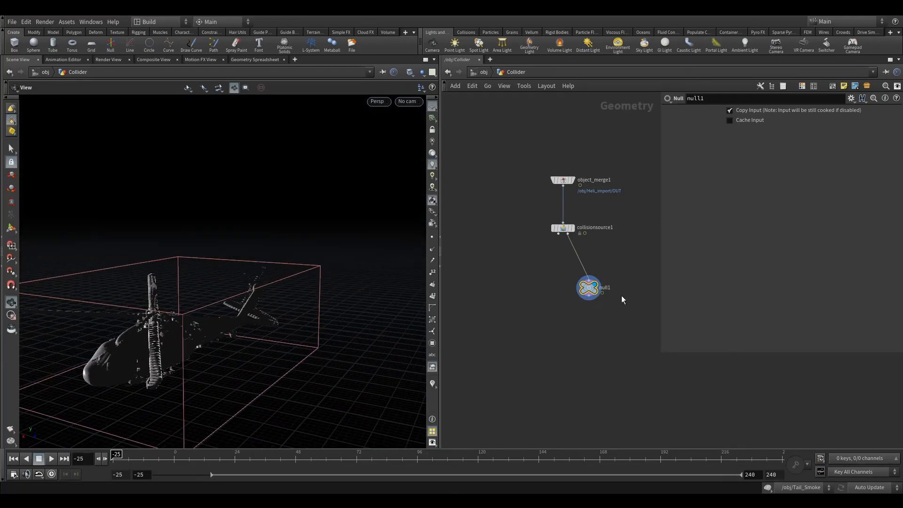
Step: Rename the Null on the collision volume output to OUT_cdb
double_click(605, 287)
text(O)
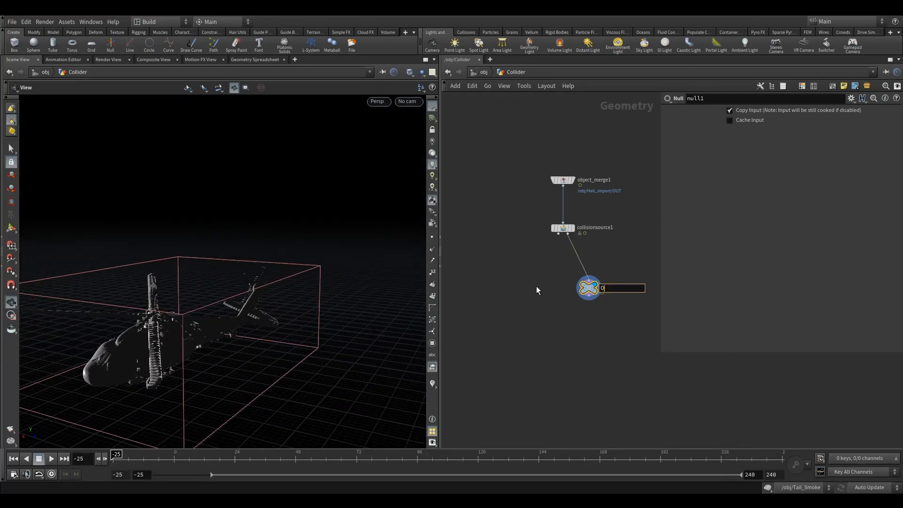
text(UT_cdb)
key(Return)
Step: Duplicate OUT_cdb, wire the copy to the Collision Source's first output, display it, and rename it OUT_polly
alt+drag(594, 289, 525, 288)
drag(550, 253, 558, 235)
drag(522, 288, 554, 285)
click(519, 291)
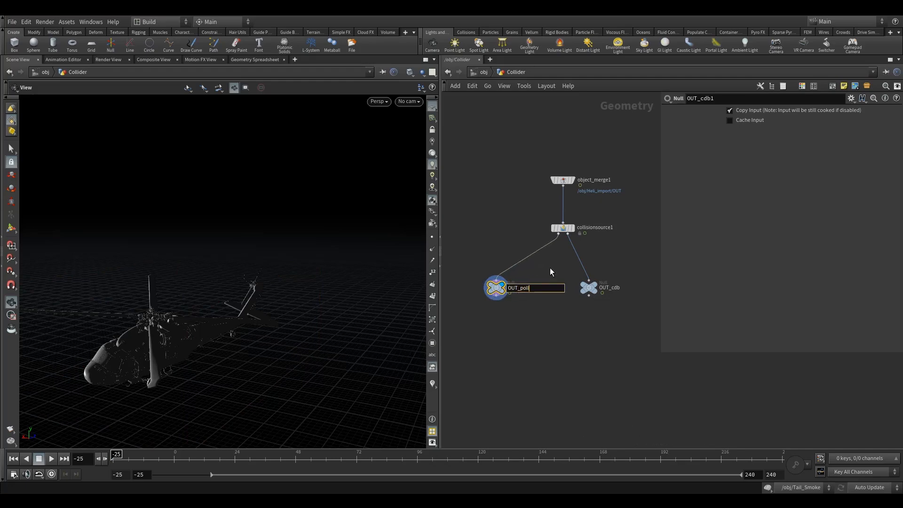
middle_drag(485, 304, 508, 314)
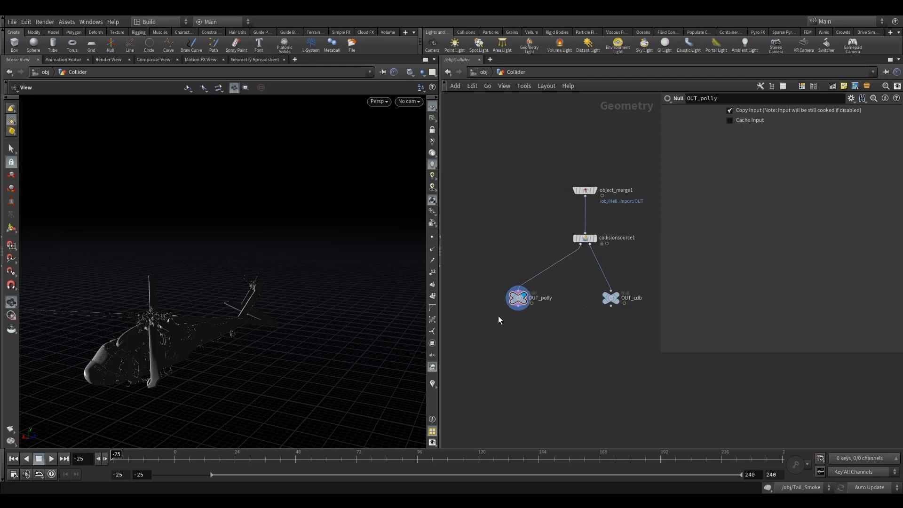
Step: Examine the point velocity attributes of OUT_polly and the Collision Source in the geometry spreadsheet at frame 5
scroll(499, 315, up, 2)
drag(180, 327, 223, 306)
click(528, 291)
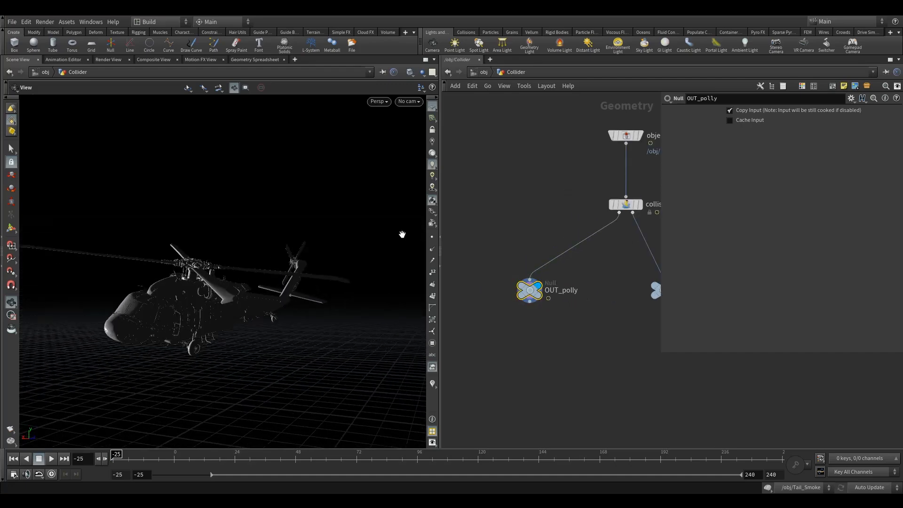
click(248, 60)
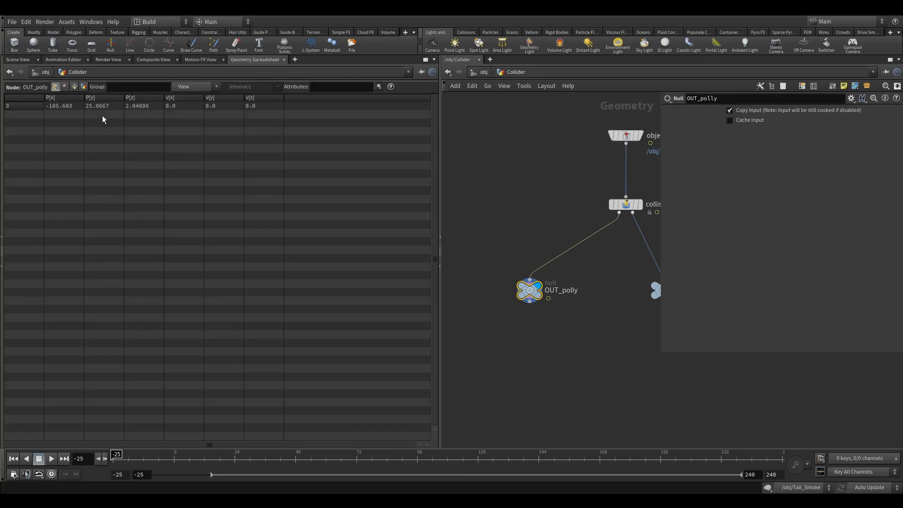
click(187, 456)
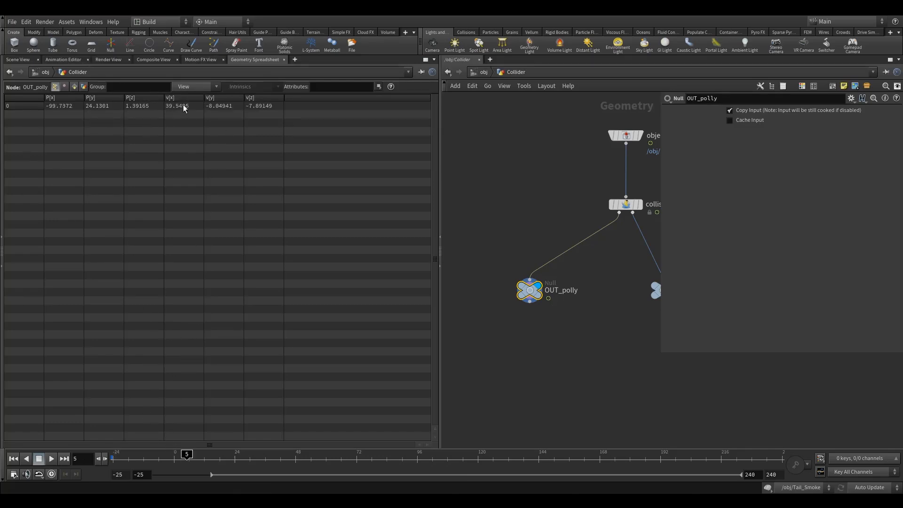
click(626, 204)
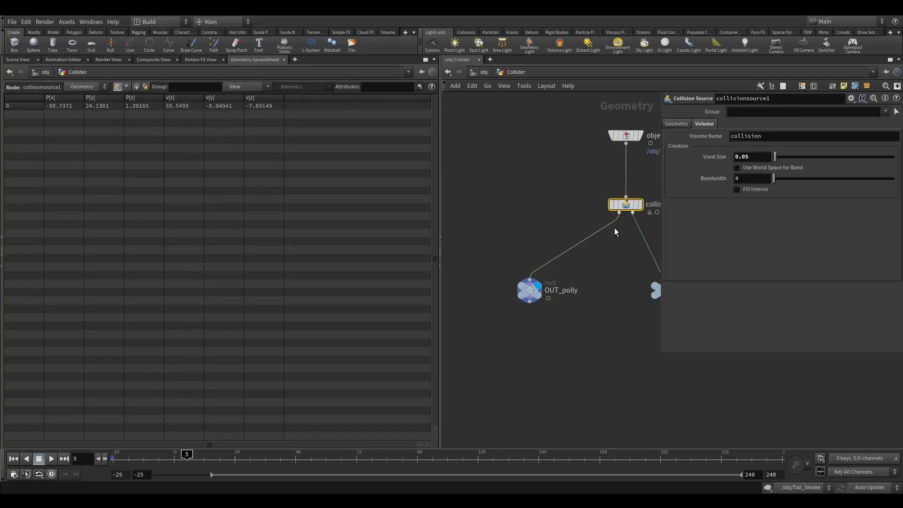
Step: Return to the 3D scene view of the helicopter and turn on the scene's v velocity visualizer
middle_drag(618, 247, 579, 269)
click(17, 59)
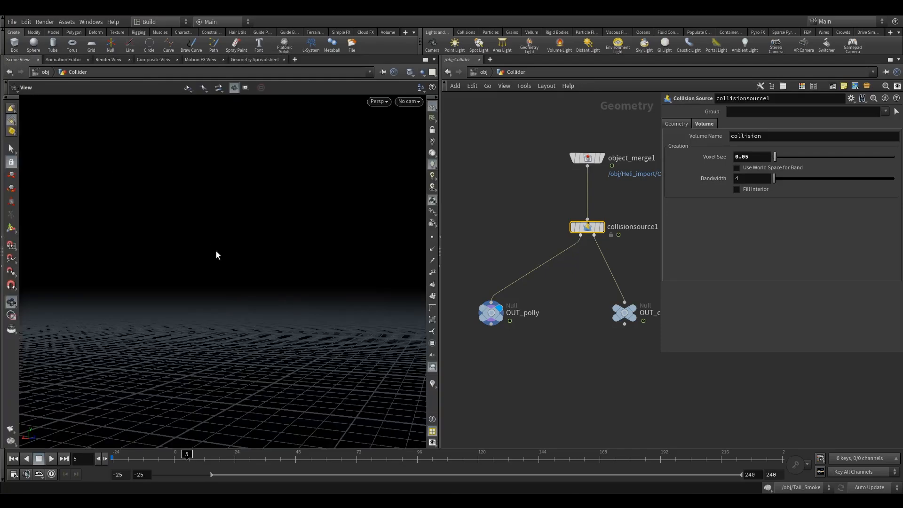
drag(159, 313, 263, 332)
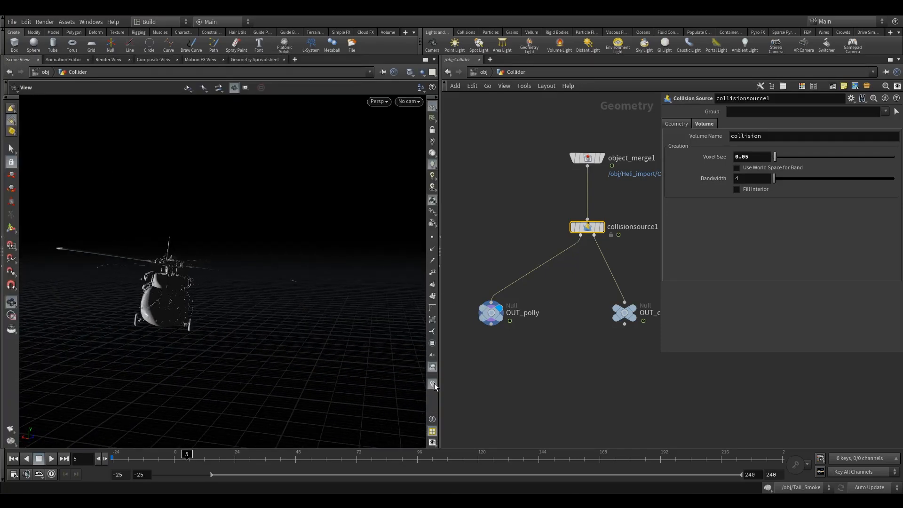
click(432, 384)
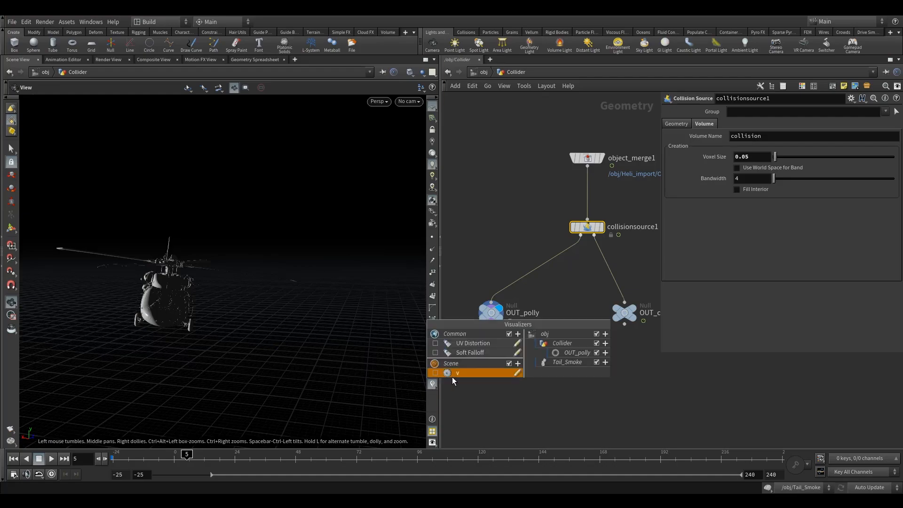
drag(215, 284, 226, 264)
drag(464, 284, 512, 337)
mouse_move(262, 258)
mouse_down()
mouse_move(250, 248)
mouse_move(260, 252)
mouse_up()
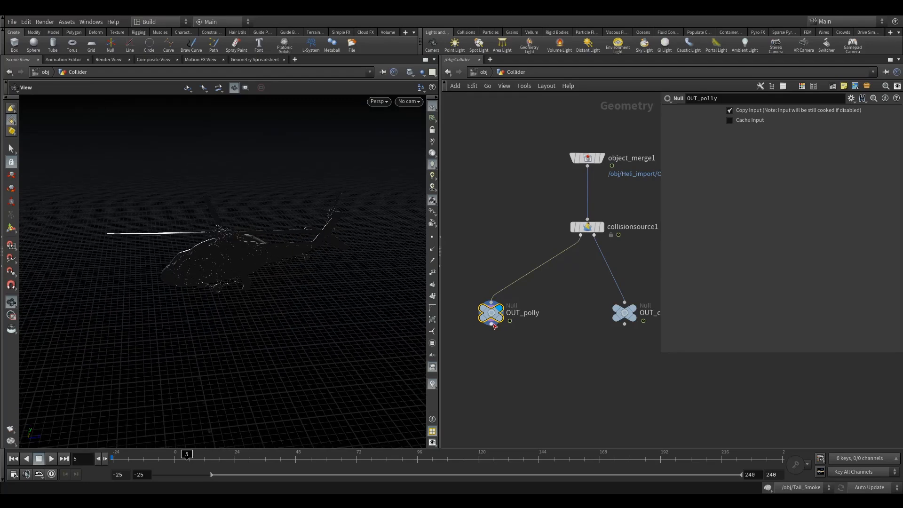
Step: Insert a Convert node between object_merge1 and collisionsource1 to turn the merged helicopter into polygons
key(Tab)
text(con)
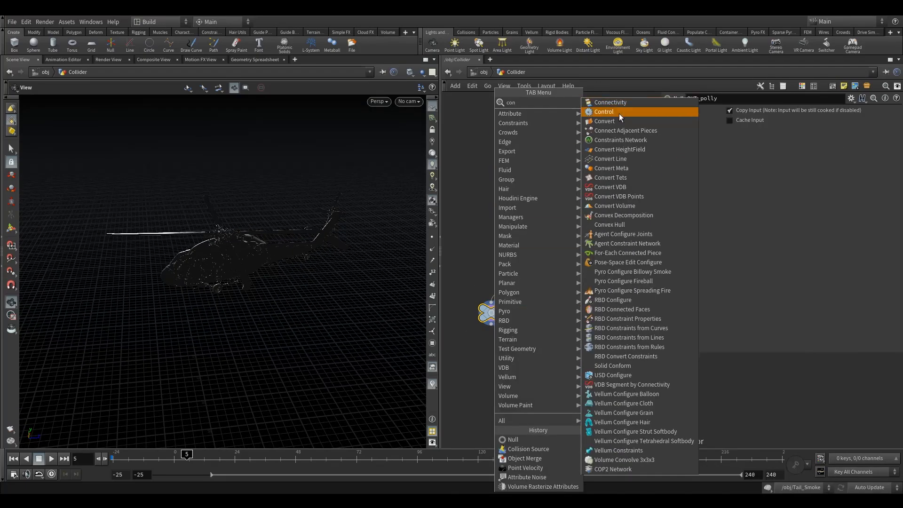
click(619, 114)
click(589, 194)
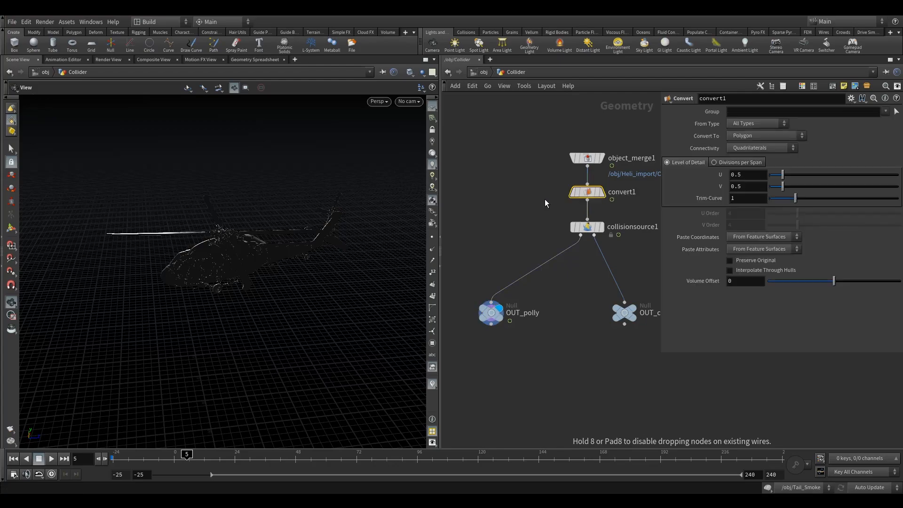
Step: Set the Collision Source's velocity approximation to None
drag(297, 253, 268, 251)
click(591, 226)
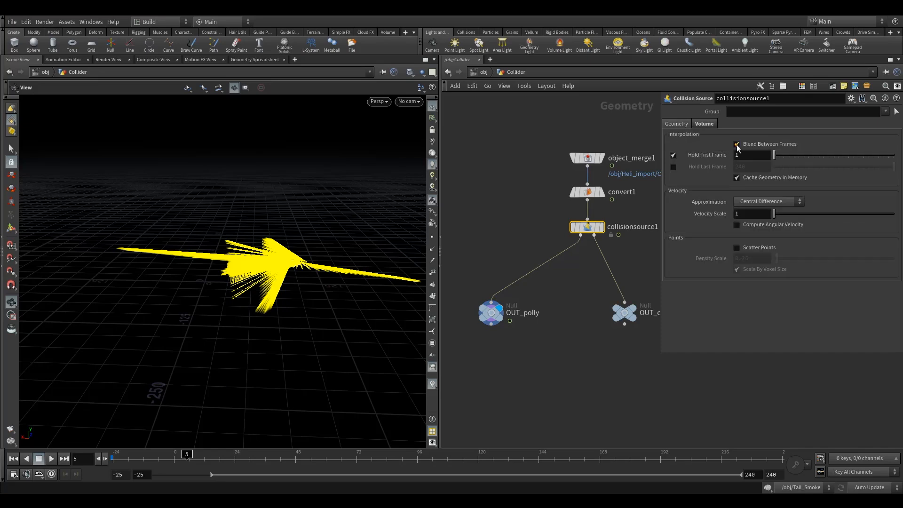
click(769, 201)
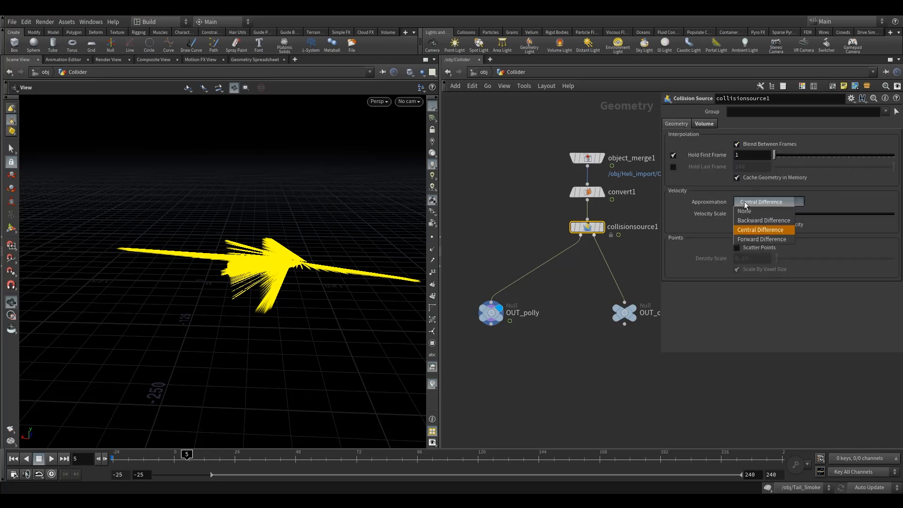
click(753, 205)
Step: Insert a Trail node between convert1 and collisionsource1 and set its result type to Compute Velocity
drag(588, 228, 588, 248)
drag(283, 269, 287, 294)
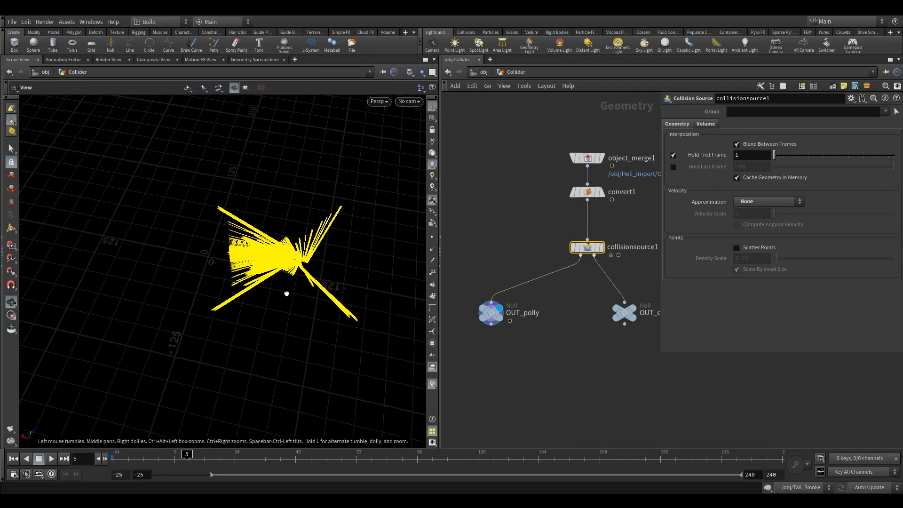
key(Tab)
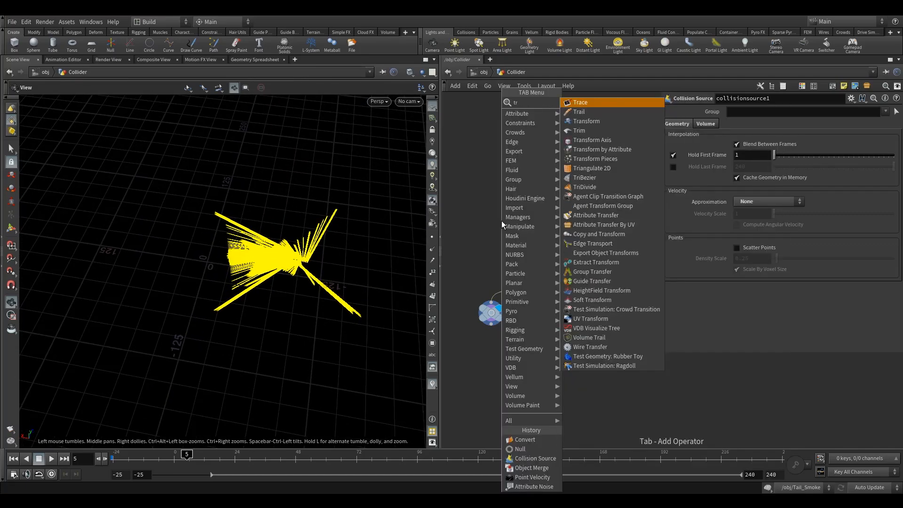
click(620, 103)
click(586, 222)
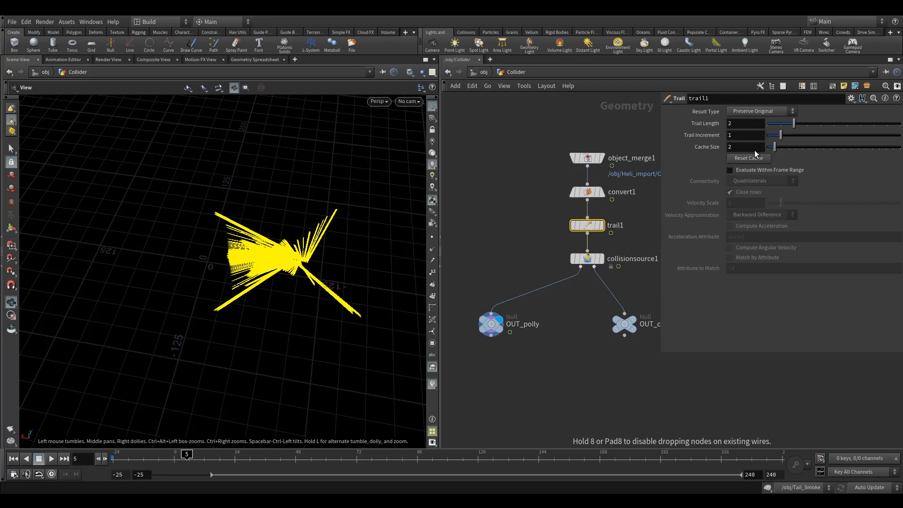
click(761, 111)
click(748, 149)
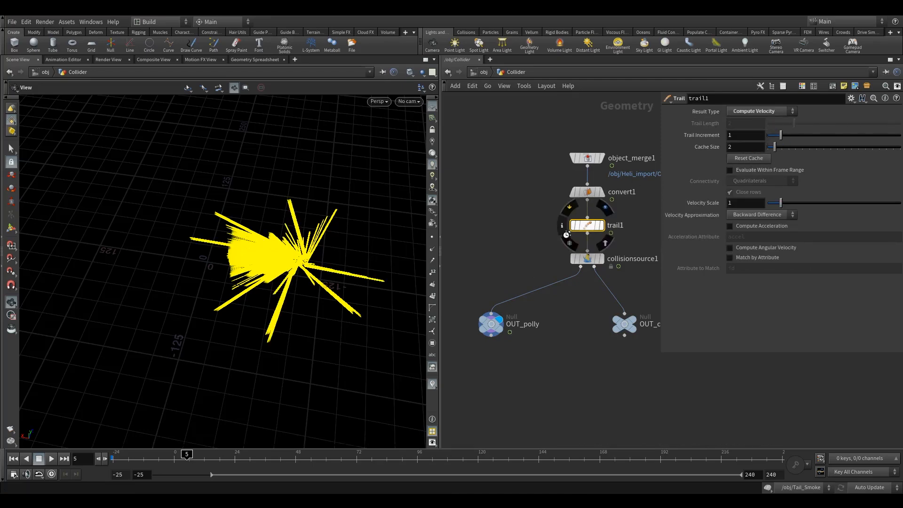
drag(588, 226, 590, 230)
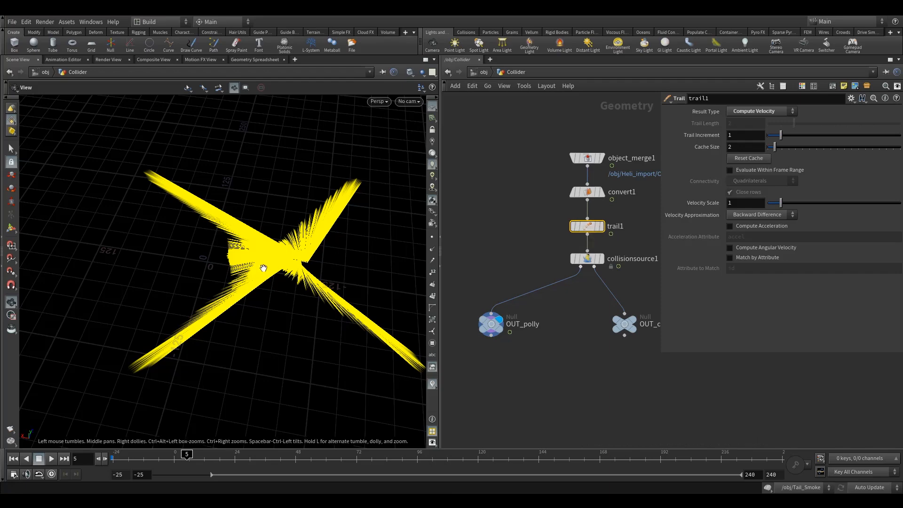
drag(292, 243, 423, 200)
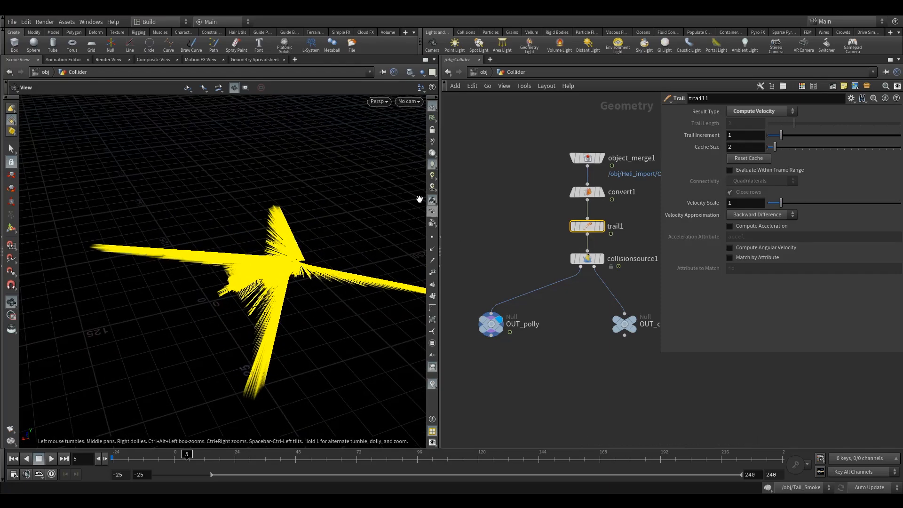
Step: Go back to frame -25 and add a Static Object node inside the Tail_Smoke network
click(13, 459)
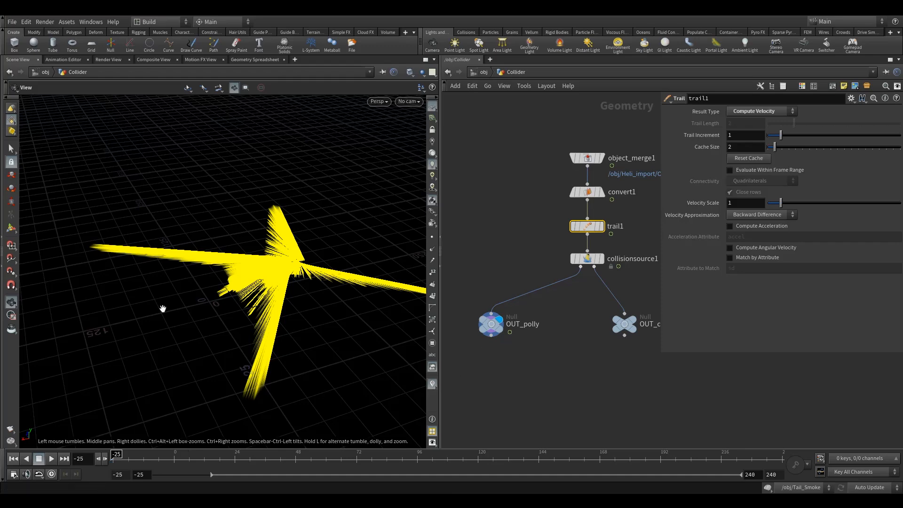
click(483, 72)
click(497, 298)
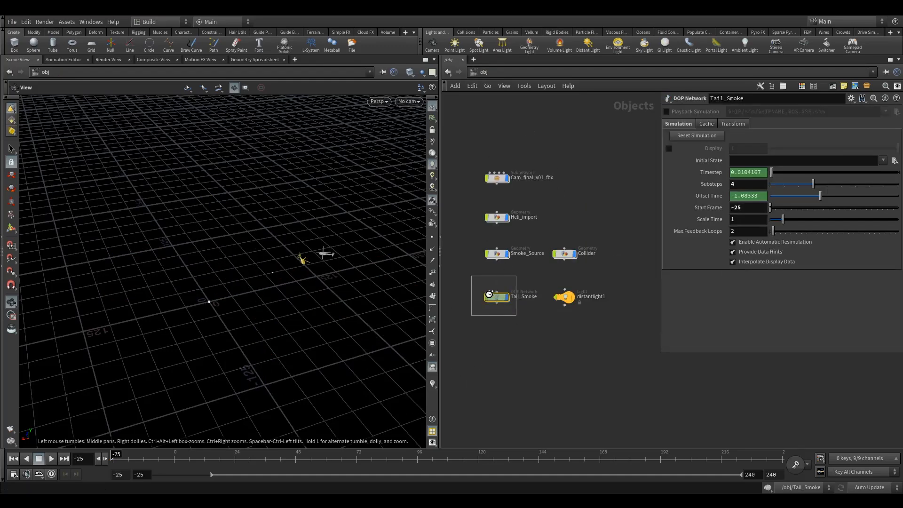
double_click(498, 300)
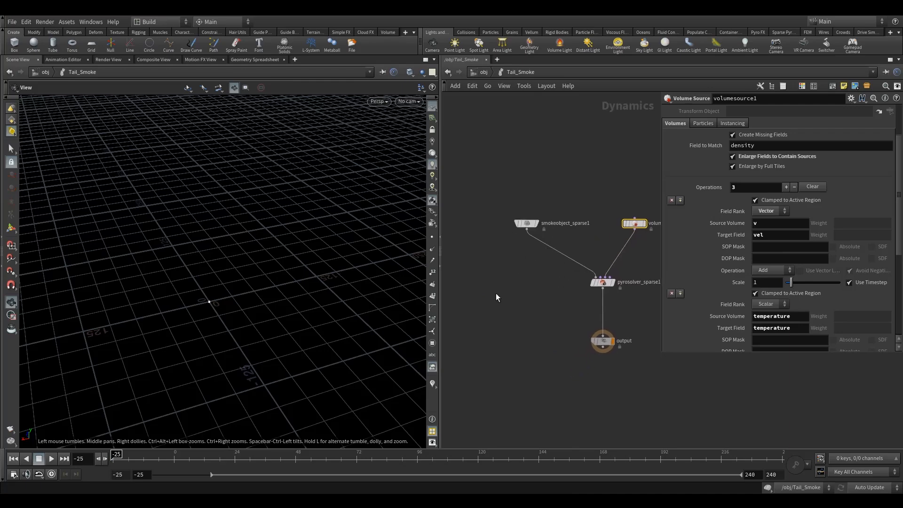
key(Tab)
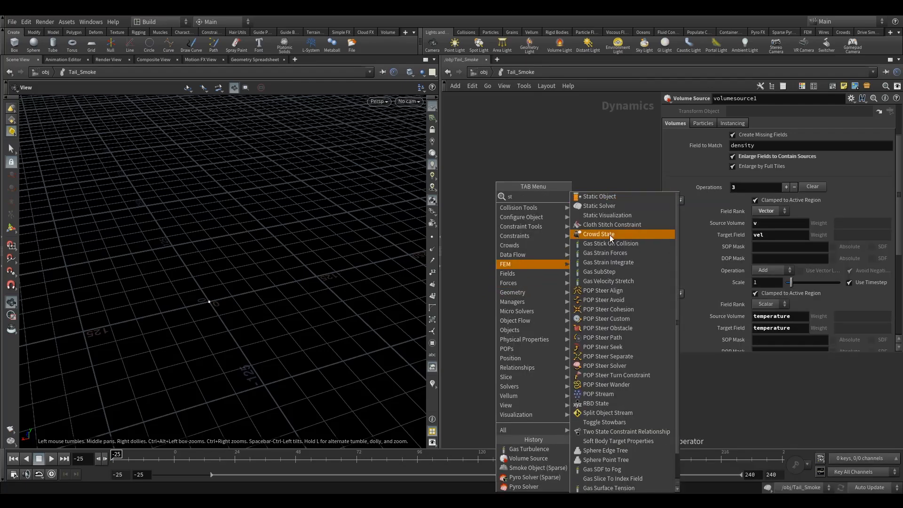
click(608, 242)
click(506, 265)
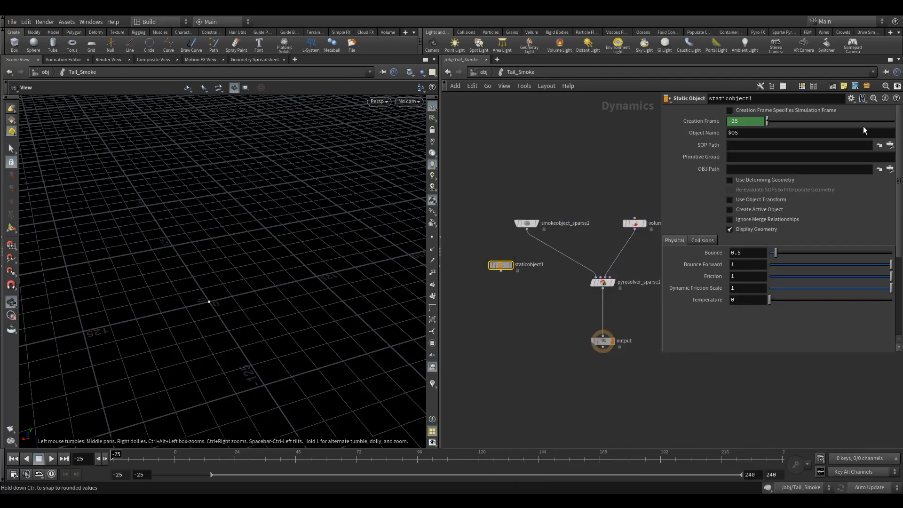
Step: Set the Static Object's SOP path to /obj/Collider/OUT_polly and move the node away from the solver
click(889, 145)
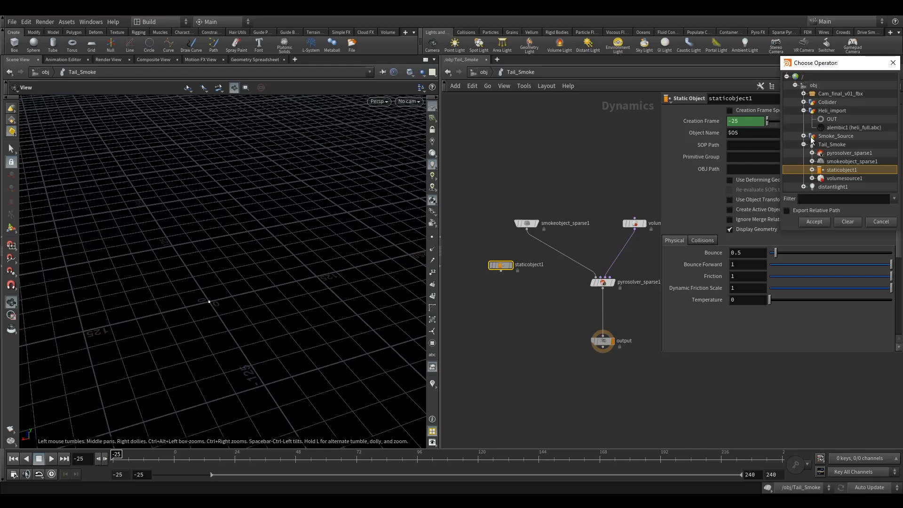
click(805, 145)
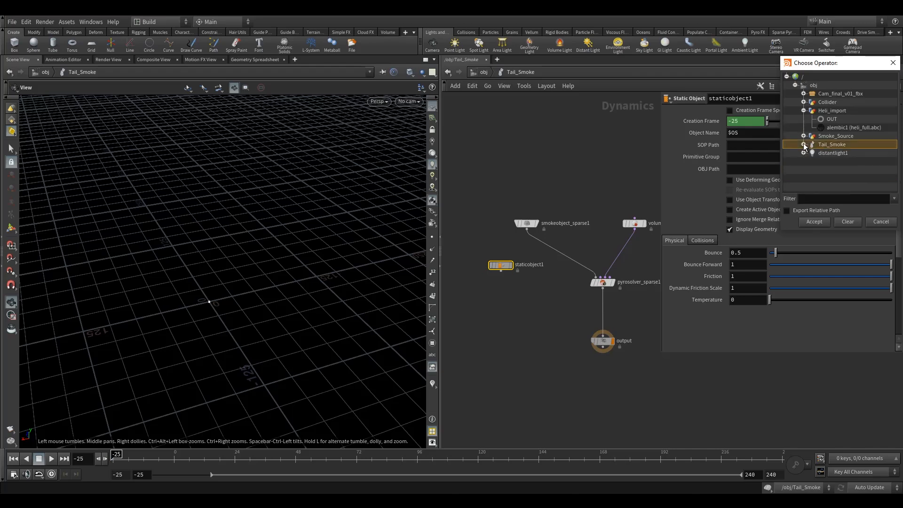
click(804, 110)
click(805, 102)
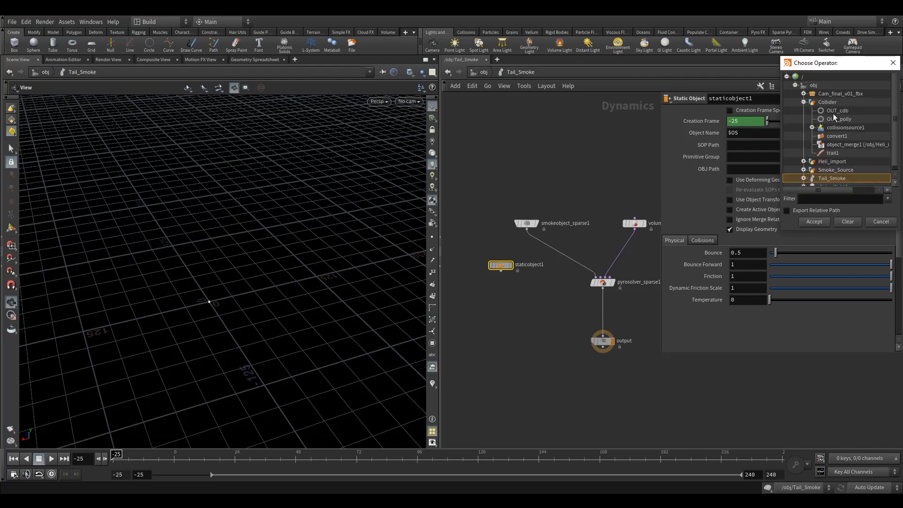
click(840, 119)
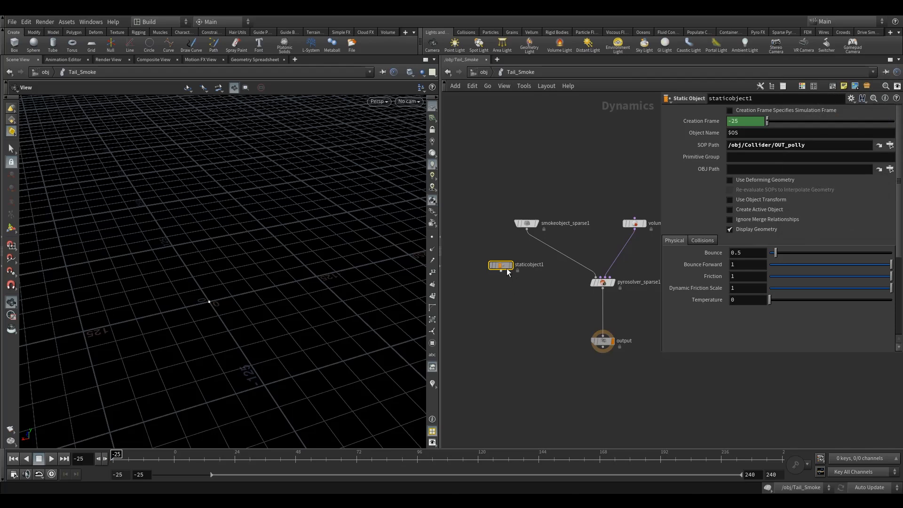
drag(505, 266, 483, 259)
Step: Set the Static Object's RBD collision volume mode to Volume Sample
click(703, 241)
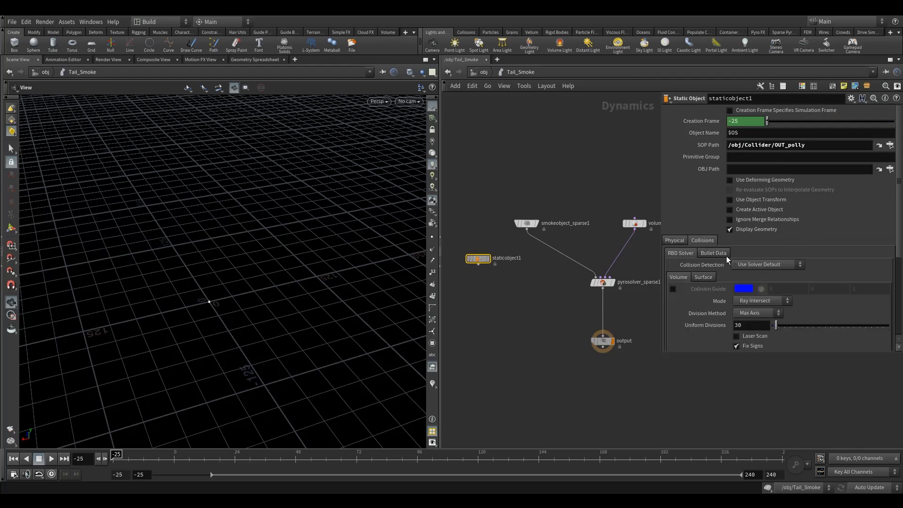
click(703, 279)
click(679, 278)
click(758, 301)
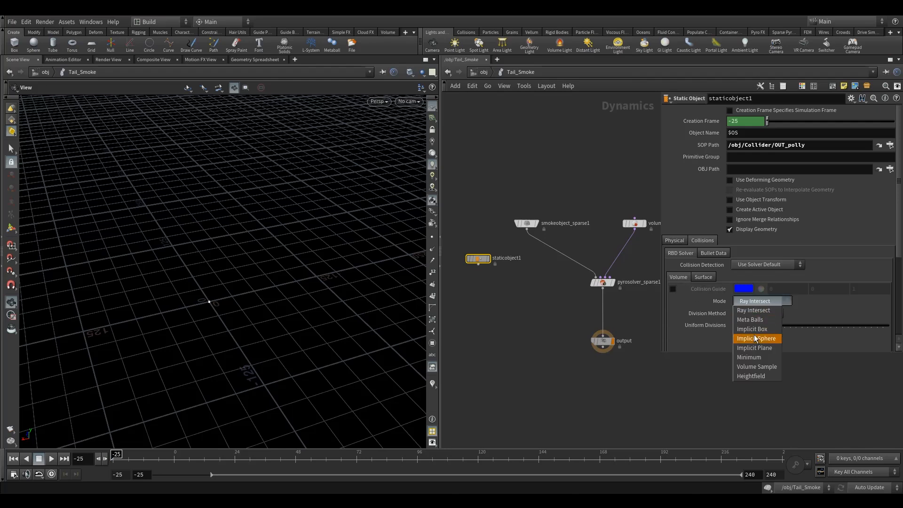
click(762, 366)
Step: Choose /obj/Collider/OUT_cdb as the Static Object's proxy volume
drag(900, 214, 899, 301)
drag(716, 303, 759, 304)
click(857, 301)
click(858, 301)
click(885, 300)
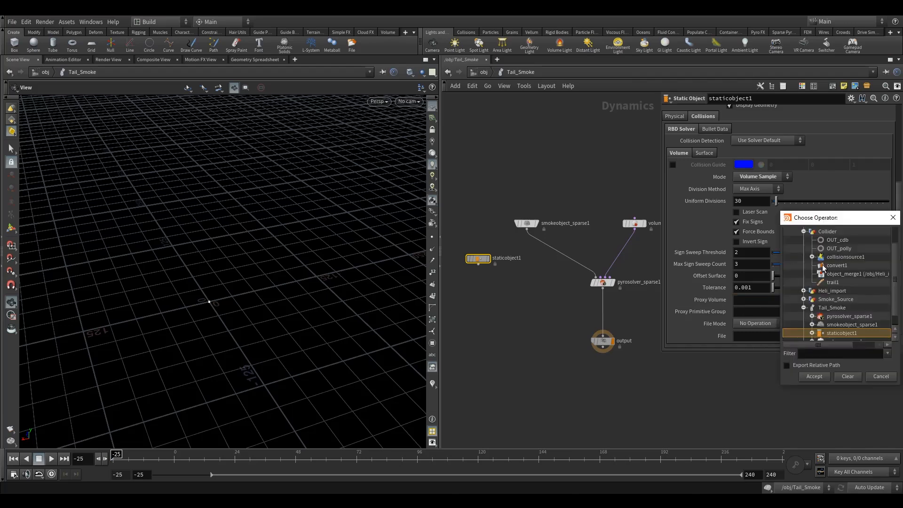
click(846, 241)
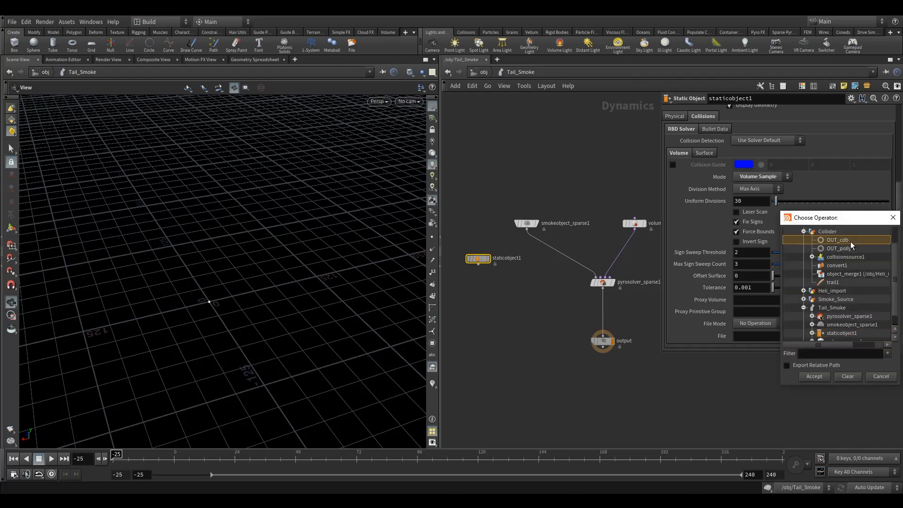
click(815, 376)
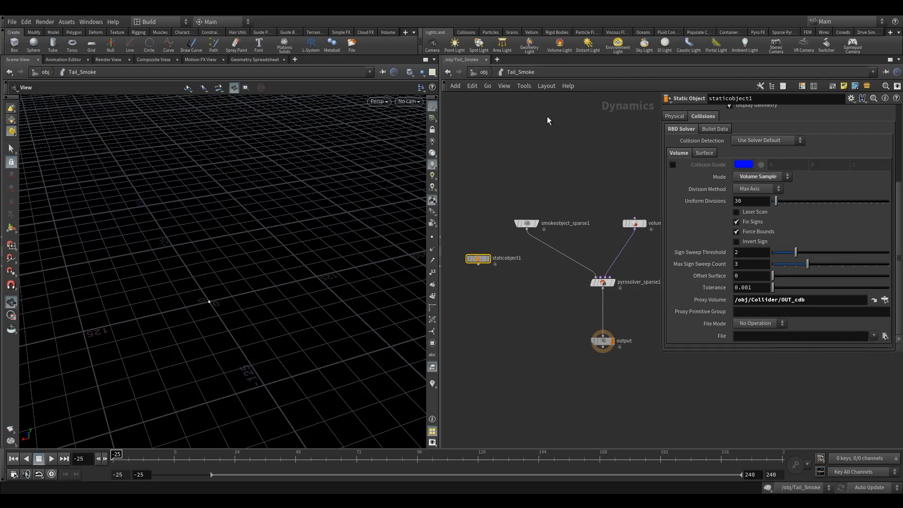
Step: Correct the Static Object's proxy volume path to /obj/Collider/OUT_vdb
click(798, 300)
key(BackSpace)
text(v)
click(573, 174)
Step: Rename the OUT_cdb null inside the Collider object to OUT_vdb
click(482, 72)
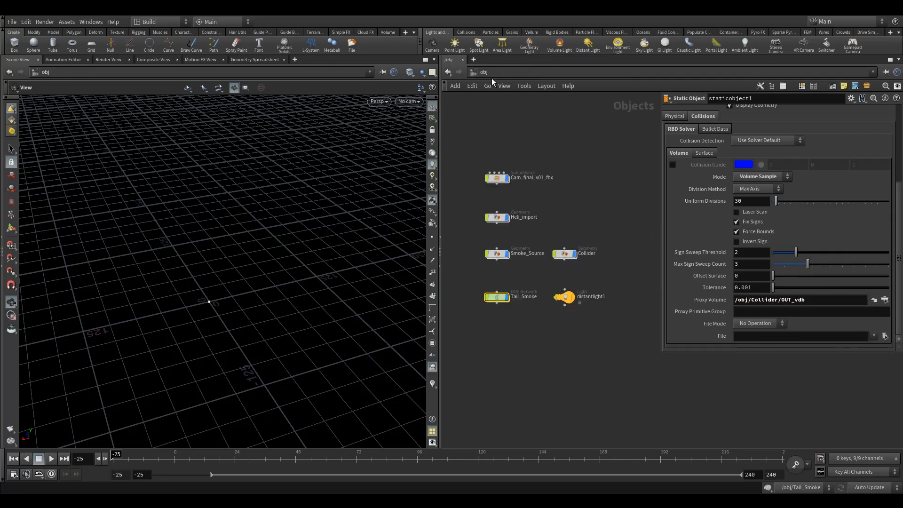
drag(471, 205, 521, 246)
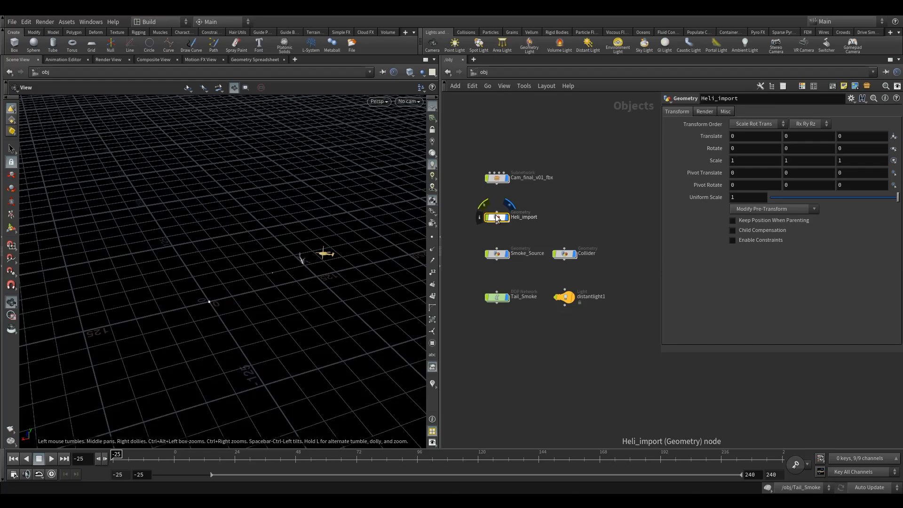
double_click(565, 254)
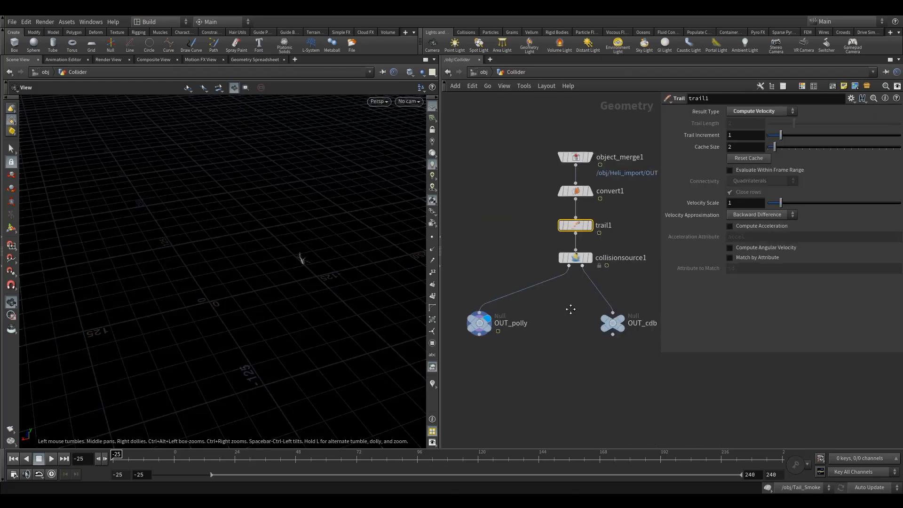
double_click(606, 316)
text(v)
click(622, 239)
Step: Insert a Merge node between pyrosolver_sparse1 and the output in the Tail_Smoke network
click(485, 73)
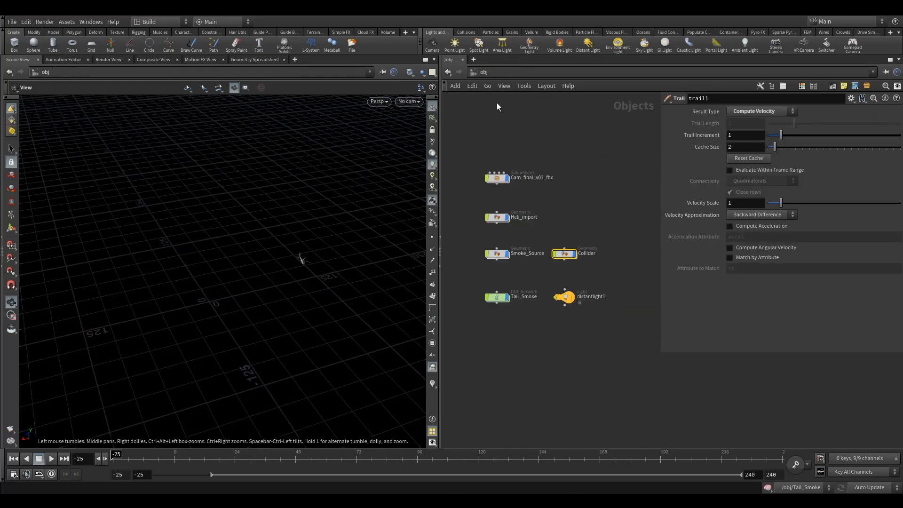
double_click(496, 297)
click(478, 265)
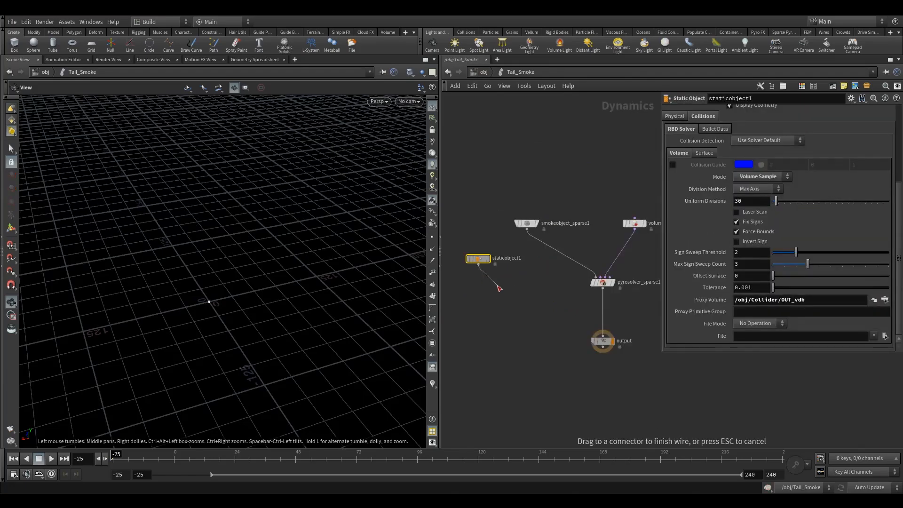
click(515, 293)
text(merg)
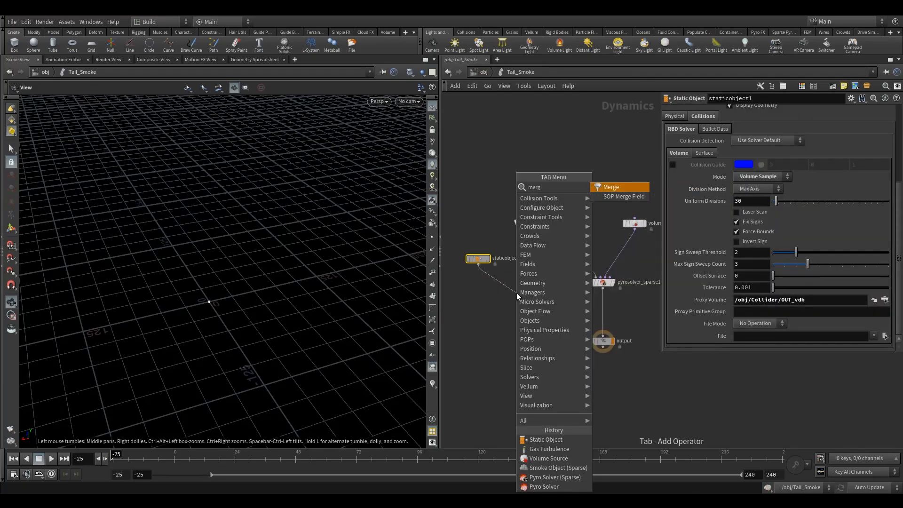
click(614, 189)
click(609, 321)
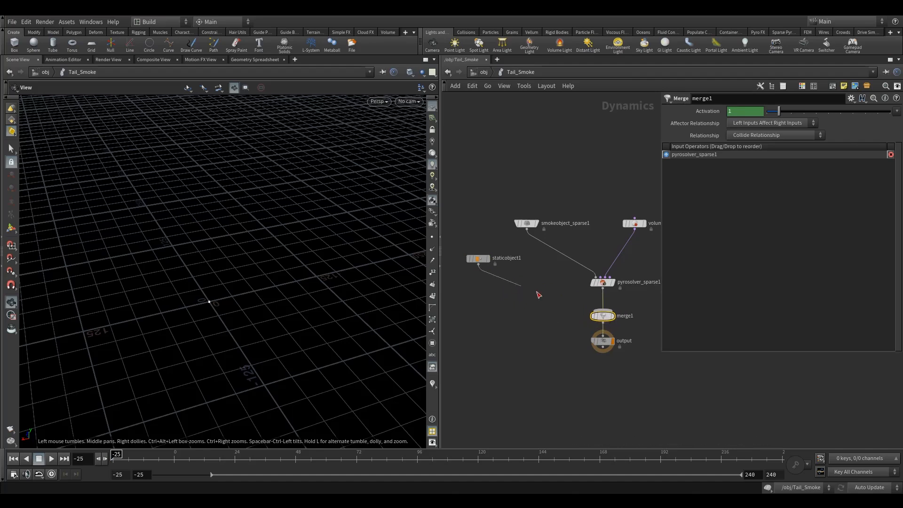
Step: Connect staticobject1 to merge1 as the input after pyrosolver_sparse1 and enable Use Deforming Geometry on the static object
click(573, 321)
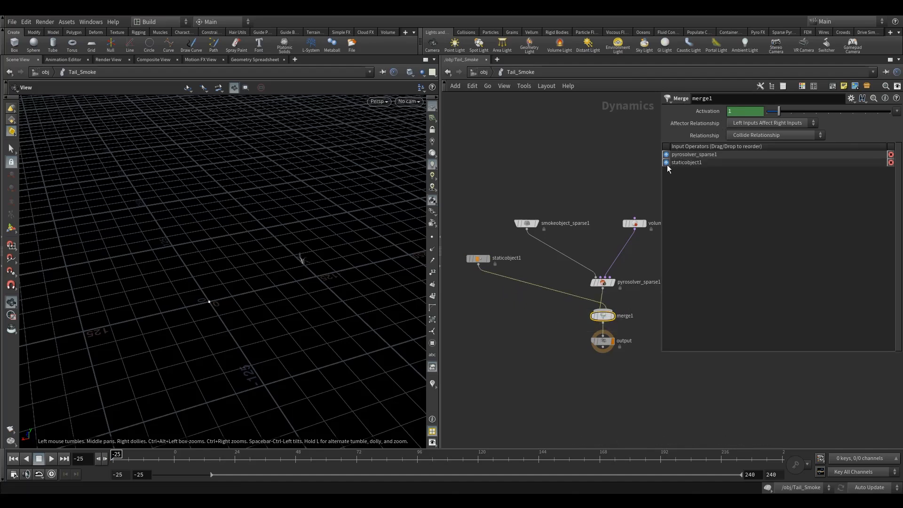
click(479, 259)
scroll(758, 154, up, 5)
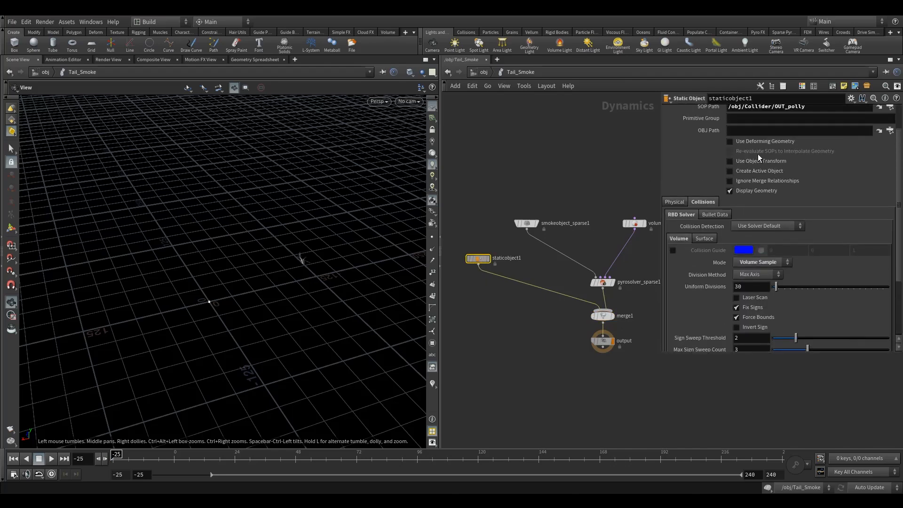
click(743, 180)
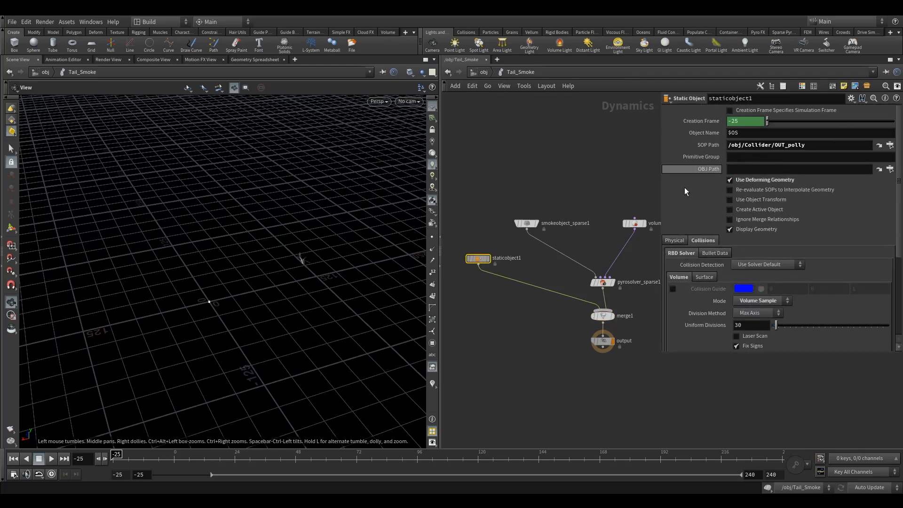
Step: Inspect the static object's collision guide on the helicopter with Display Geometry hidden, and restore the normal geometry display
right_drag(289, 246, 534, 219)
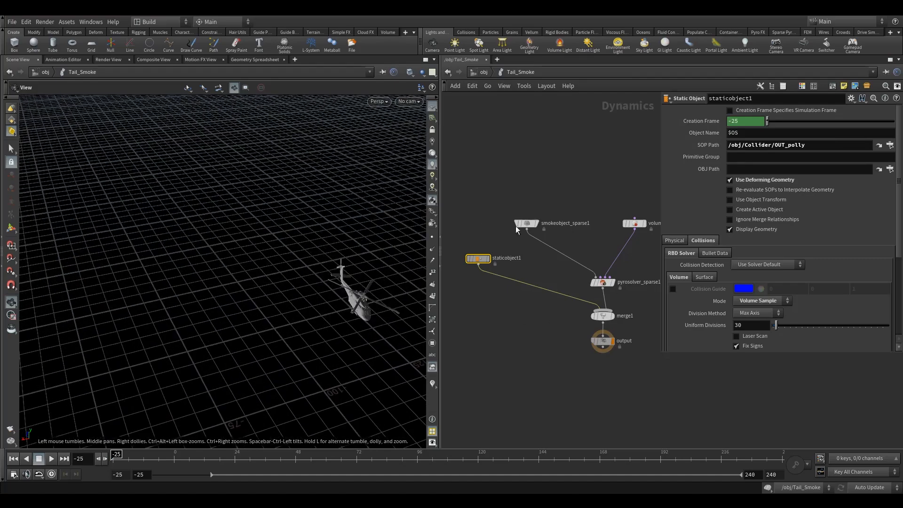
middle_drag(285, 291, 244, 276)
right_drag(298, 274, 356, 260)
drag(315, 296, 360, 268)
click(737, 229)
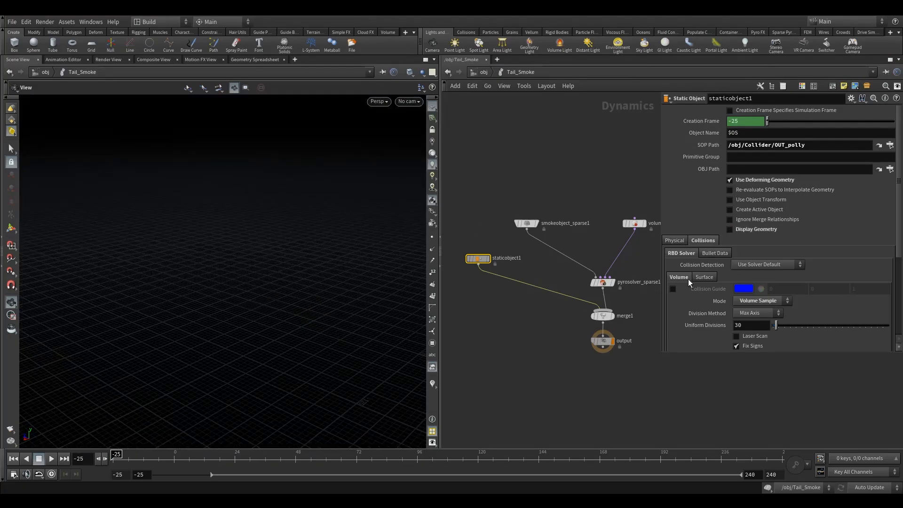
click(673, 289)
drag(354, 304, 307, 307)
right_drag(307, 306, 400, 261)
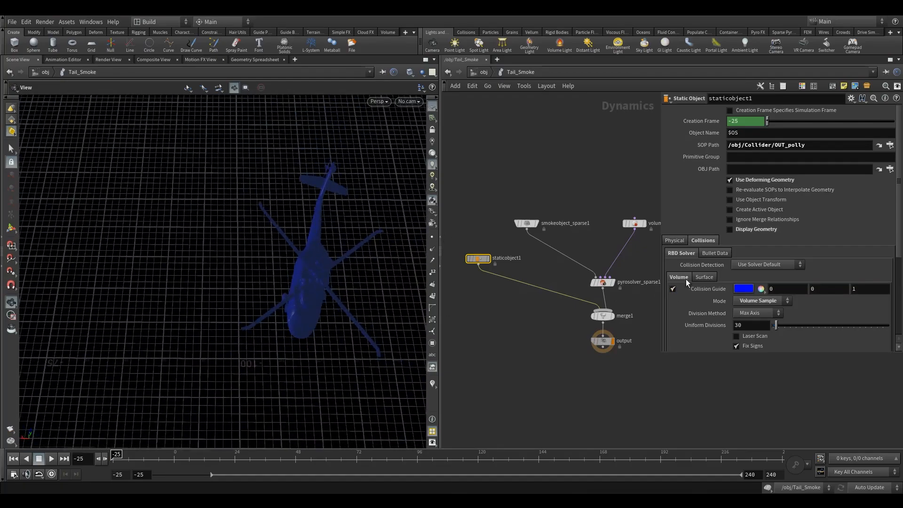
click(674, 288)
click(729, 229)
drag(251, 299, 221, 181)
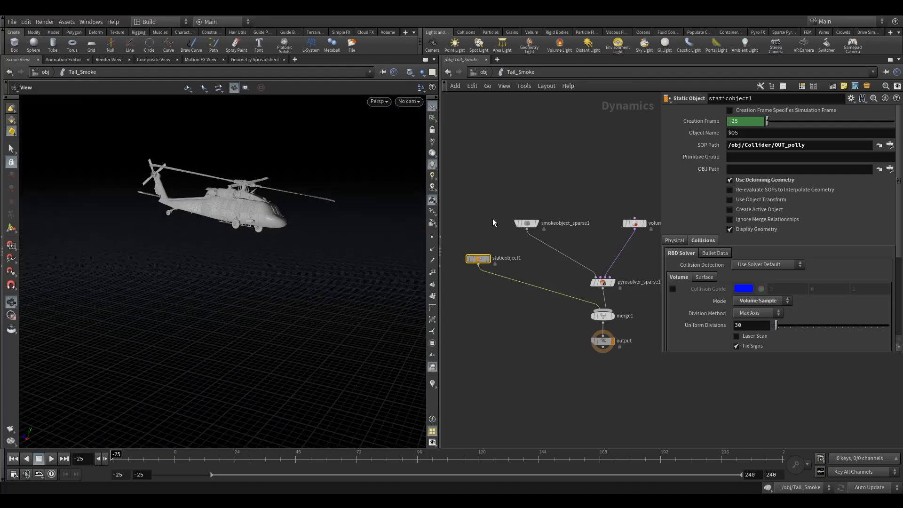
Step: Move the smokeobject_sparse1 node directly above staticobject1 in the Tail_Smoke network
click(526, 224)
drag(526, 225, 478, 210)
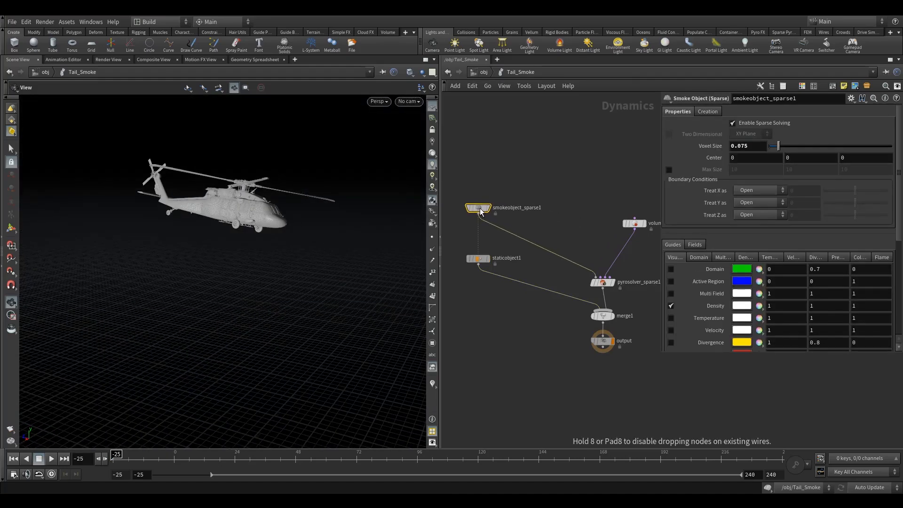
middle_drag(580, 217, 550, 240)
Step: Move volumesource1 closer above the pyro solver and set the Scale of its v-to-vel operation to 2
drag(577, 222, 624, 281)
drag(607, 249, 589, 234)
drag(764, 283, 660, 183)
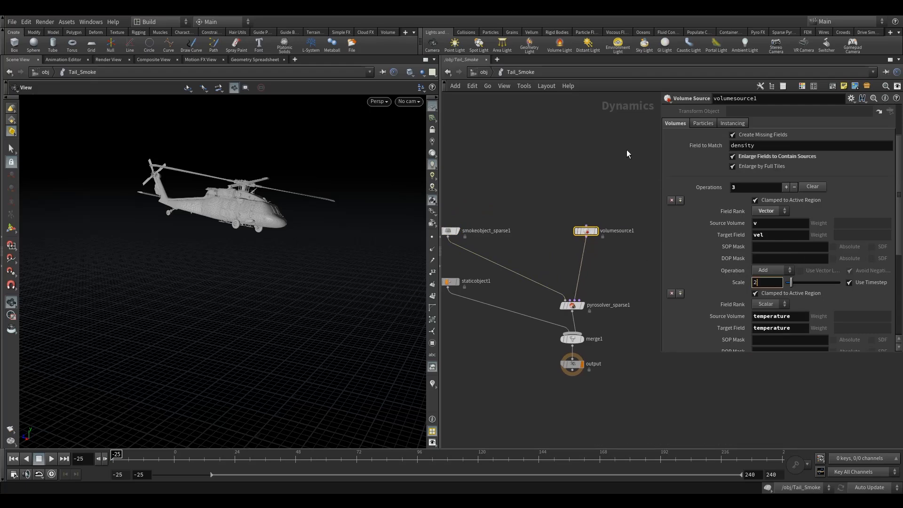
Step: Examine the helicopter's tail and switch the viewport to look through Camera2
drag(150, 207, 211, 231)
right_drag(75, 227, 183, 228)
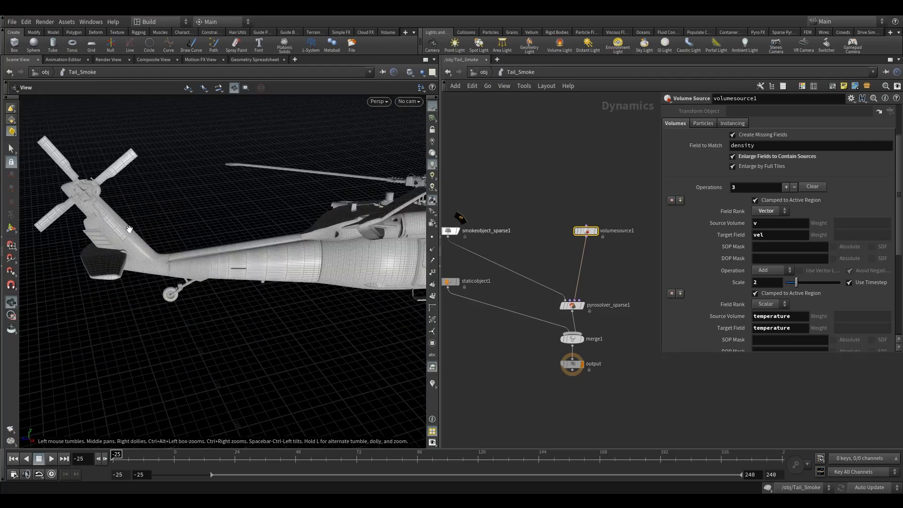
drag(122, 240, 147, 271)
drag(222, 279, 329, 275)
click(409, 101)
click(433, 146)
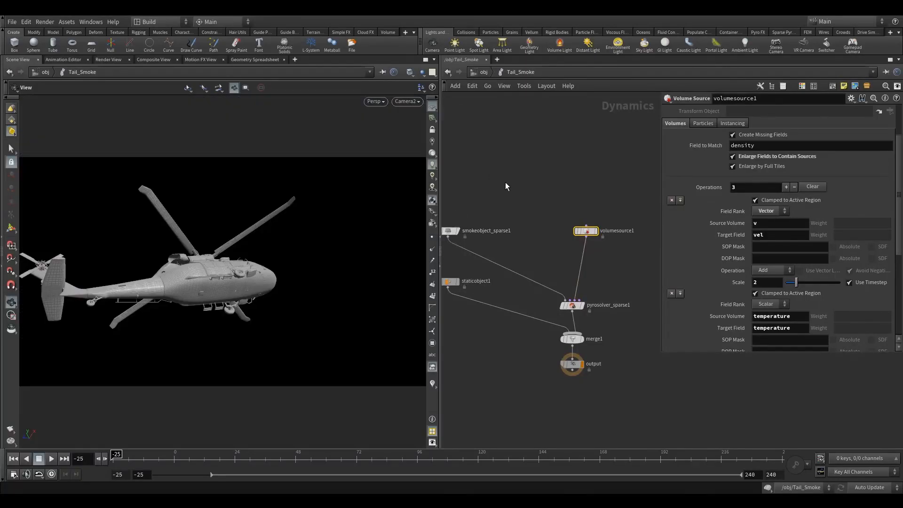
Step: Move the output node farther below merge1 to space out the Tail_Smoke network
middle_drag(513, 347, 553, 307)
drag(616, 327, 613, 364)
middle_drag(584, 328, 559, 303)
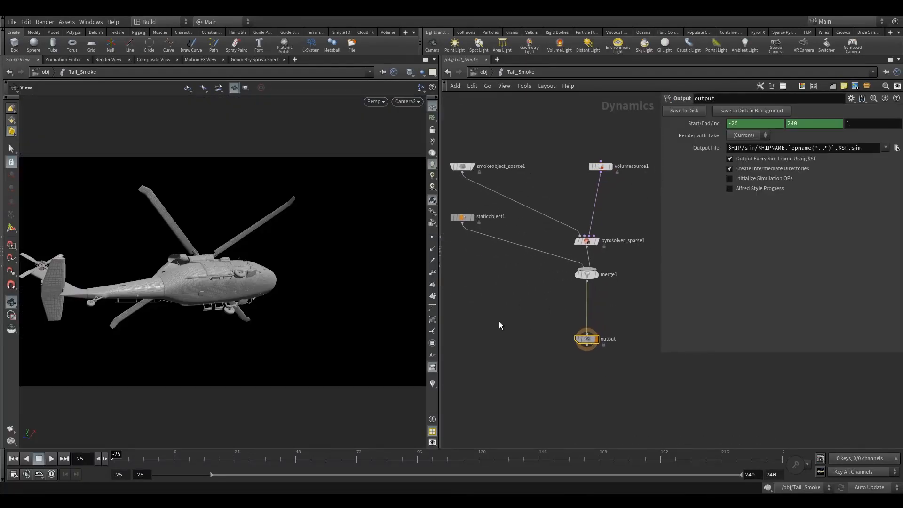
Step: Maximize the scene viewport and set its shading mode to Smooth Shaded
click(425, 59)
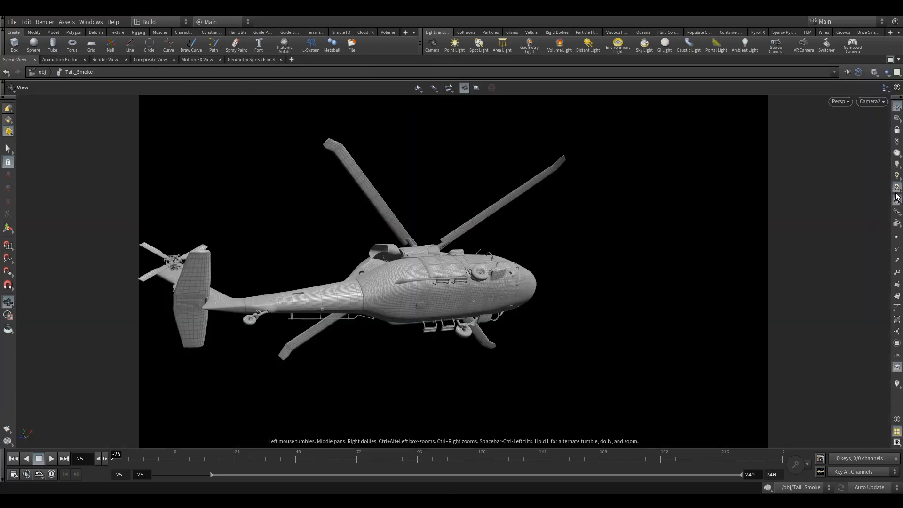
click(856, 72)
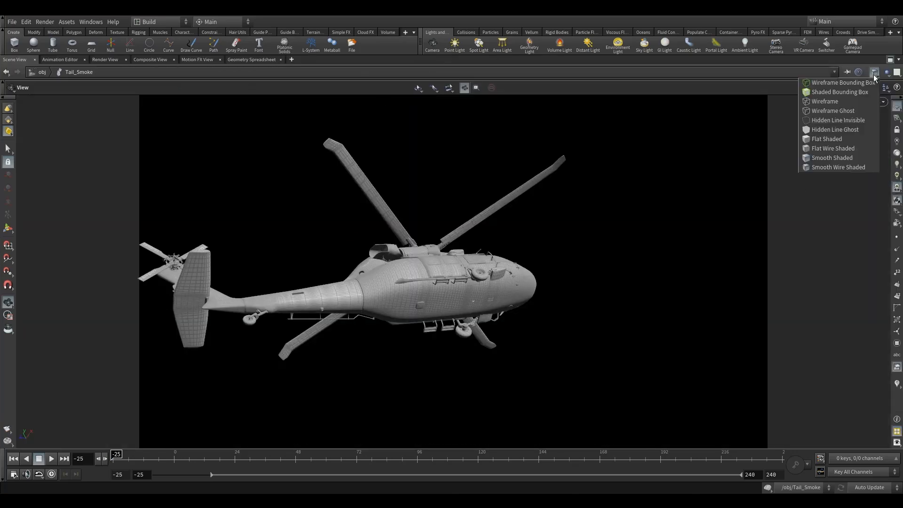
click(833, 158)
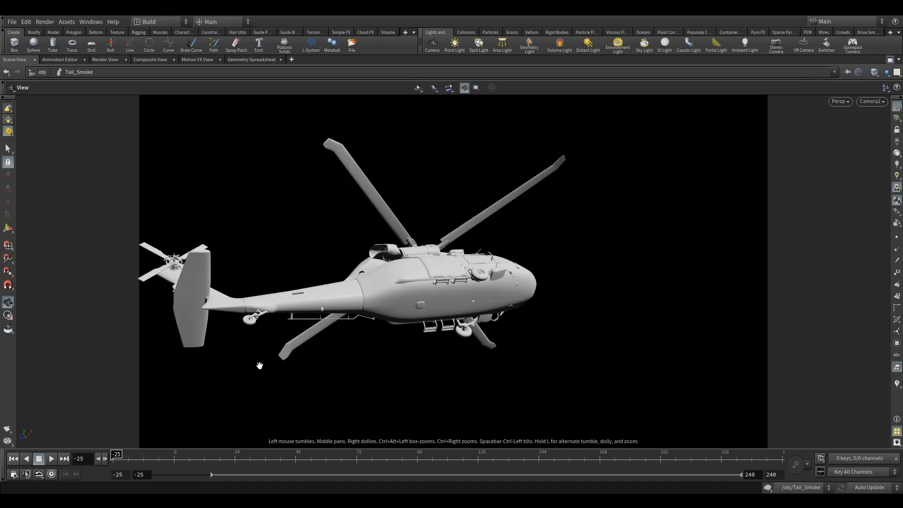
Step: Start a flipbook render of the current viewport for frames -25 to 100
click(7, 429)
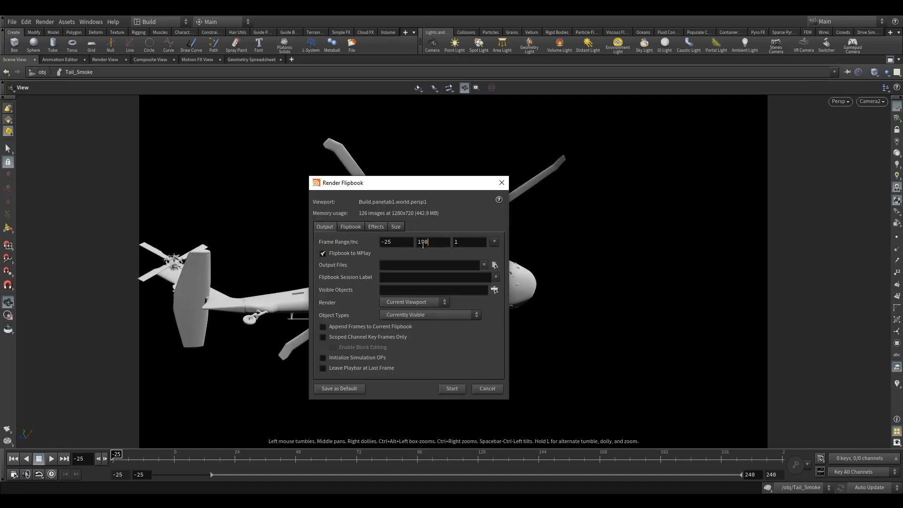
drag(414, 183, 455, 166)
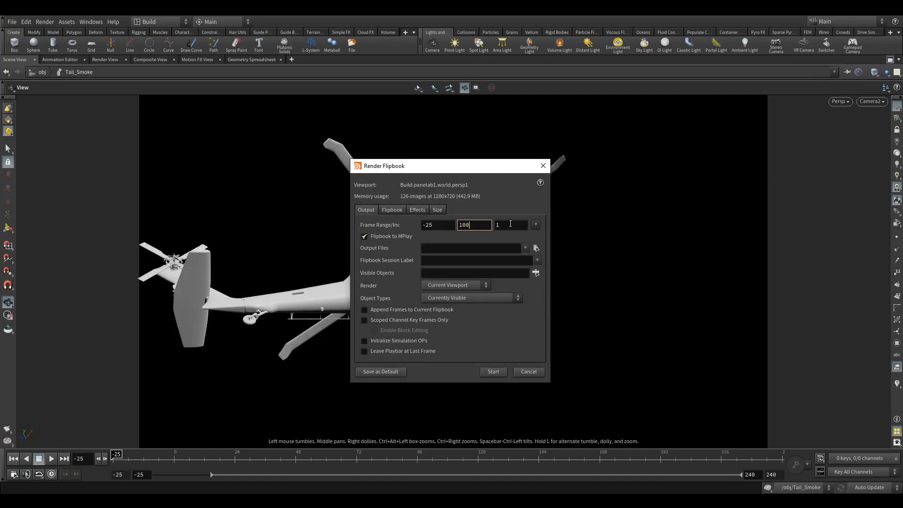
click(497, 371)
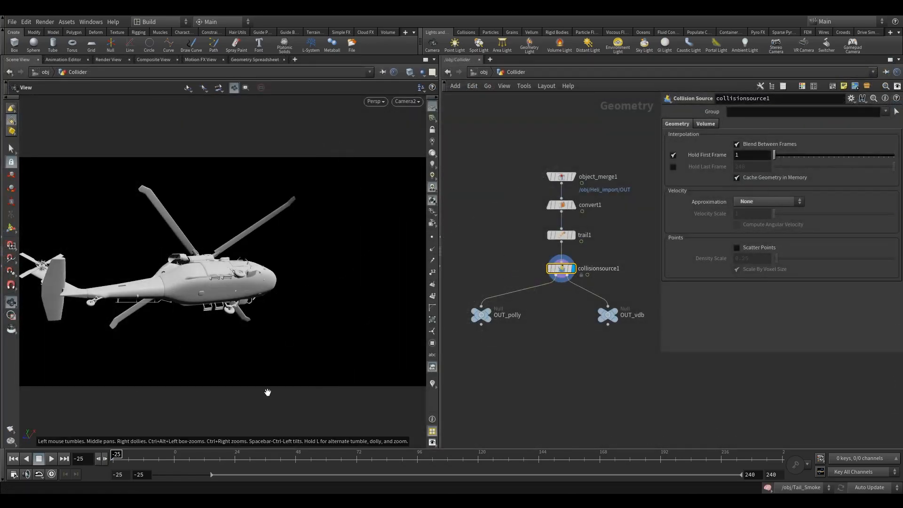
Step: Turn off Hold First Frame on collisionsource1 in the Collider object and return to the Tail_Smoke network
click(586, 216)
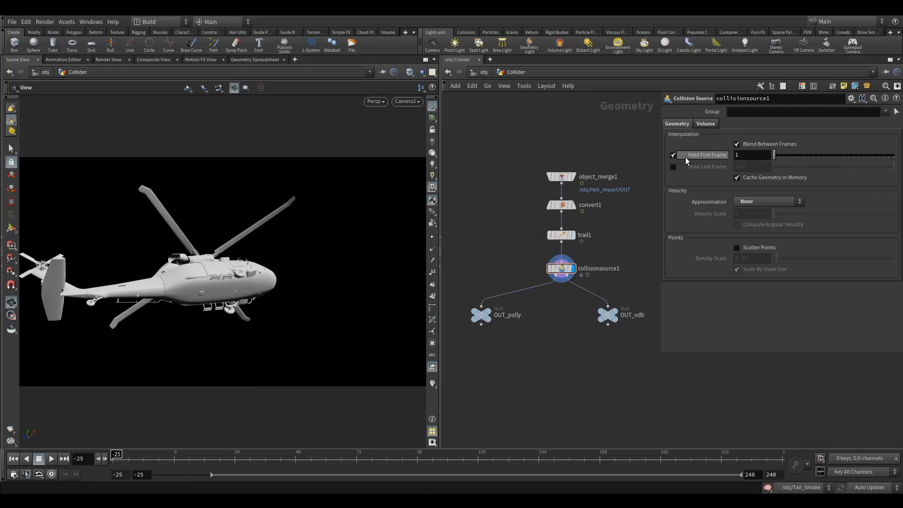
click(673, 155)
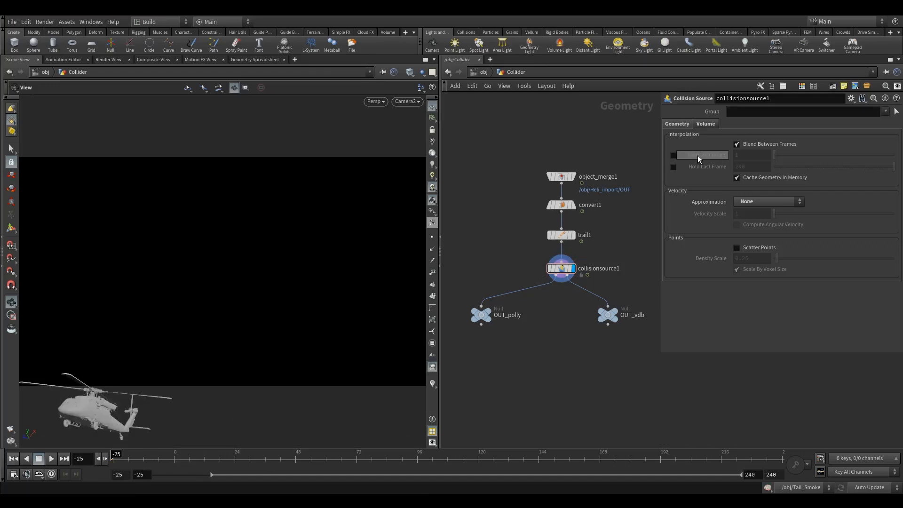
click(485, 72)
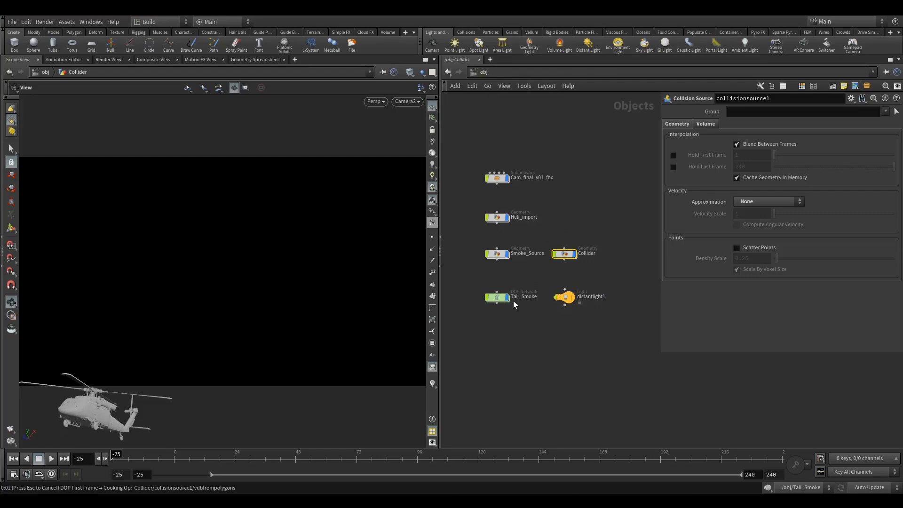
click(497, 297)
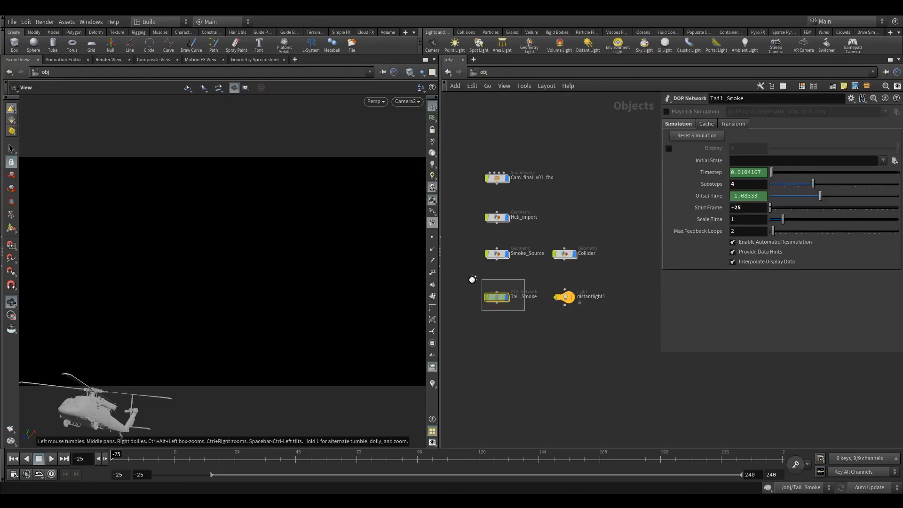
double_click(498, 298)
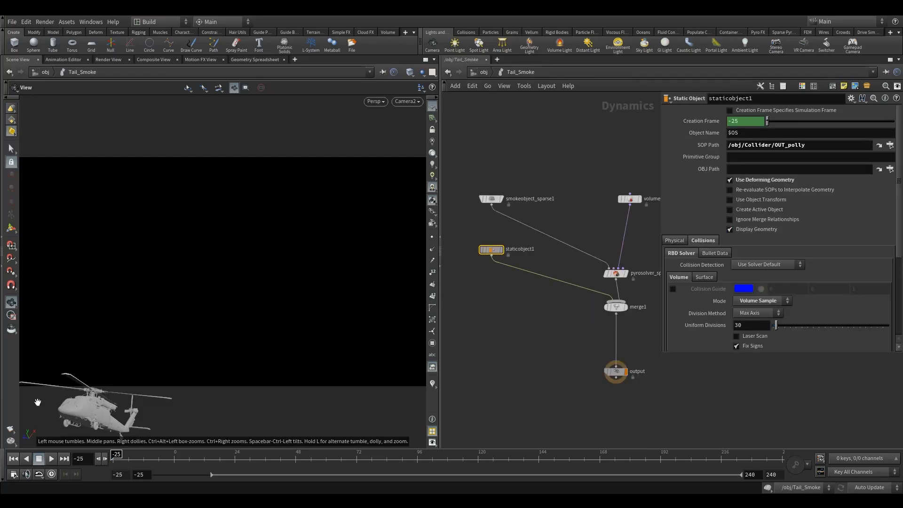
Step: Render the flipbook again from the maximized Camera2 viewport and scrub through its frames to examine the tail smoke's motion
click(425, 59)
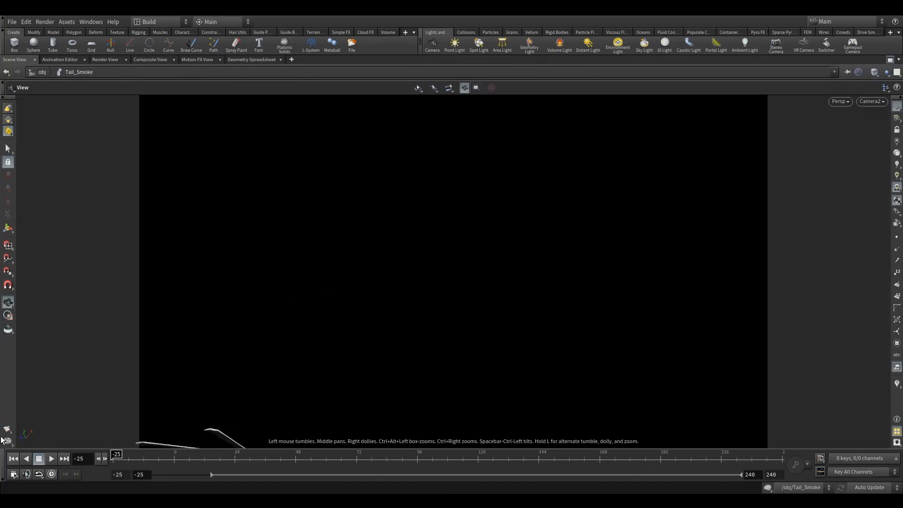
click(38, 427)
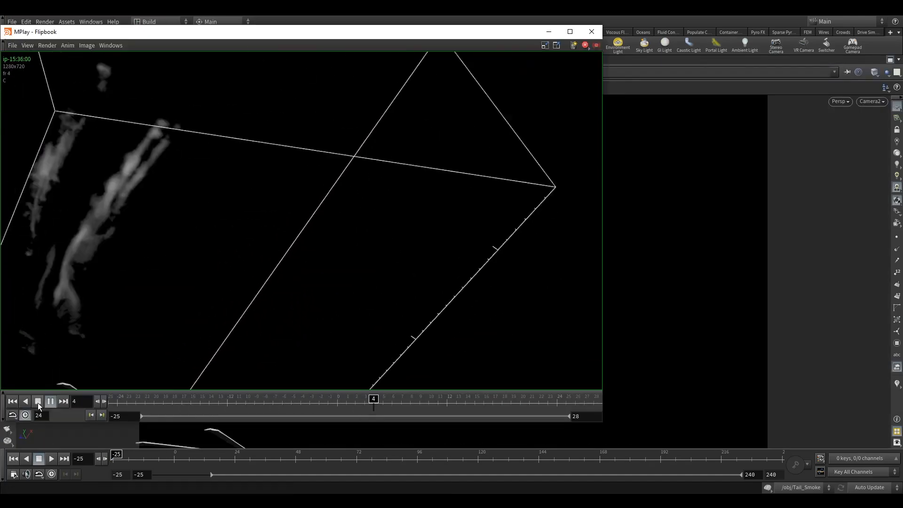
drag(594, 402, 269, 399)
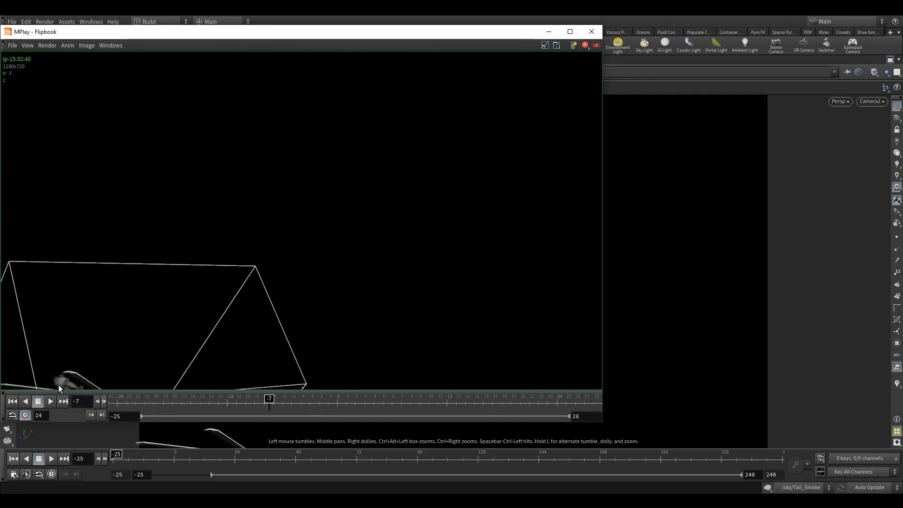
drag(125, 396, 372, 399)
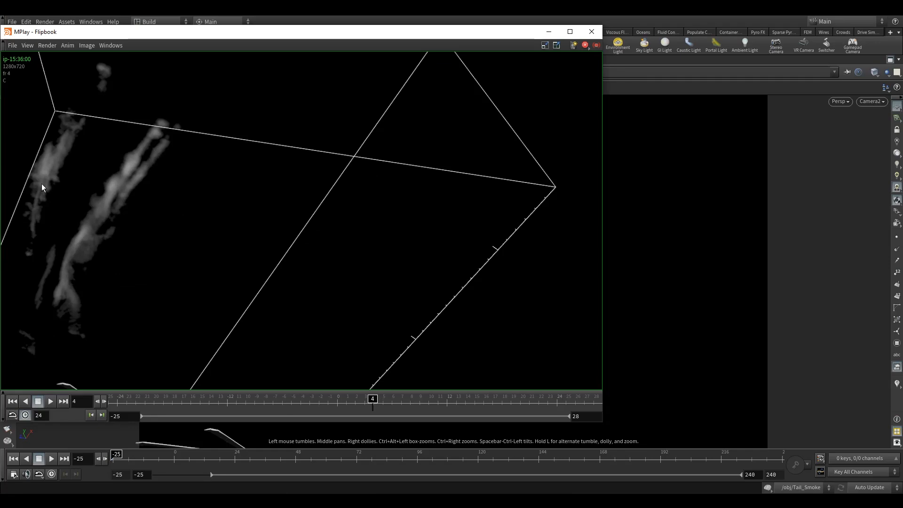
drag(384, 403, 520, 401)
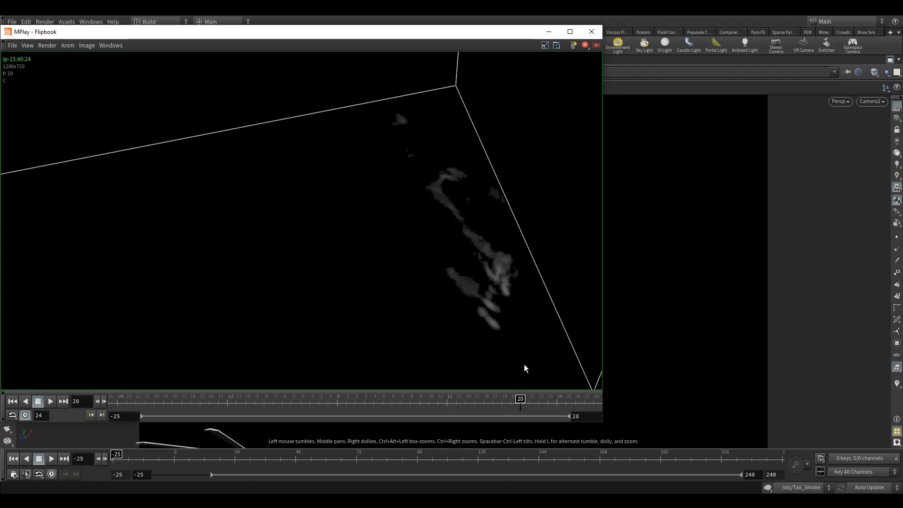
mouse_move(523, 398)
mouse_down()
mouse_move(337, 400)
mouse_move(556, 400)
mouse_move(395, 400)
mouse_move(523, 400)
mouse_up()
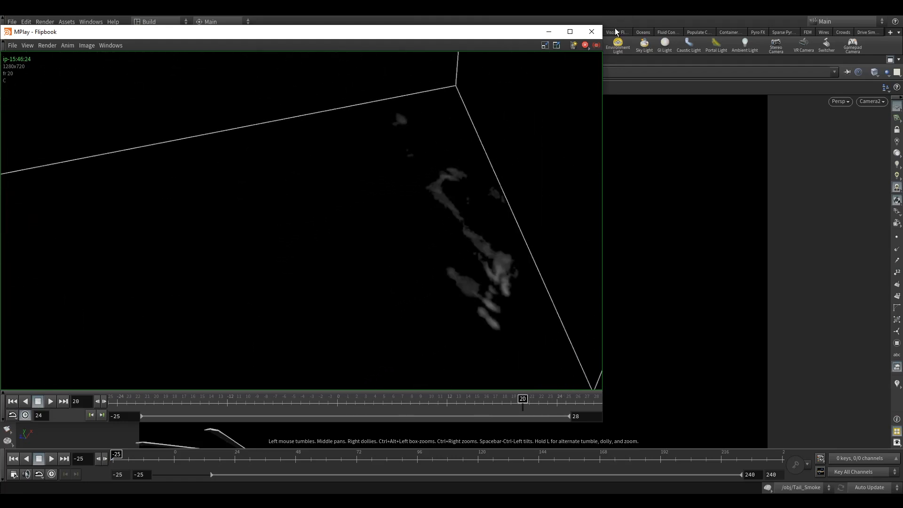